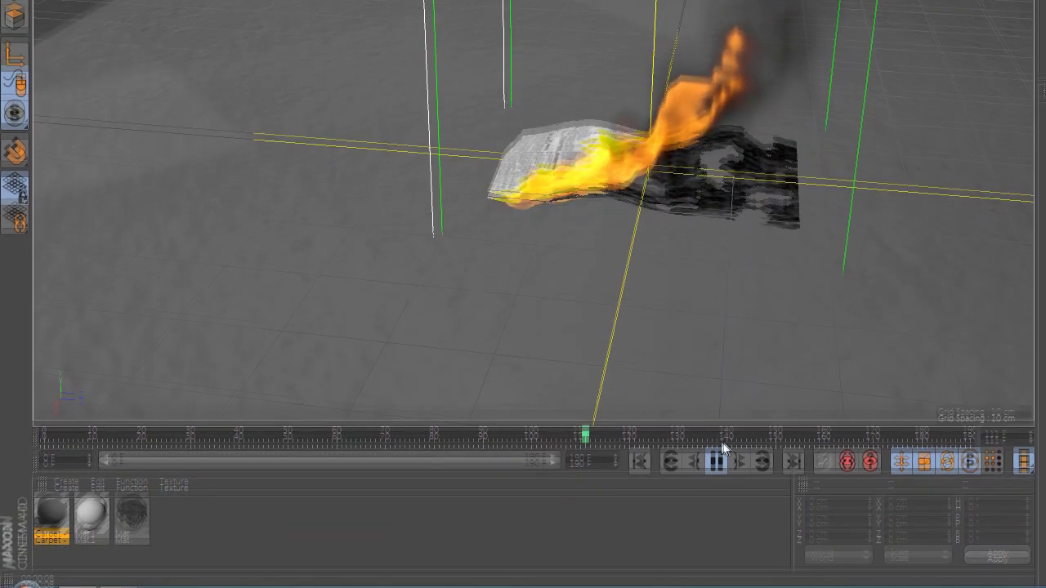
# Stop the burning-paper playback, orbit the view, and start a fresh empty scene via File > New.
pyautogui.click(717, 457)
pyautogui.moveTo(681, 190)
pyautogui.keyDown('alt'); pyautogui.mouseDown()
pyautogui.moveTo(784, 208)
pyautogui.moveTo(583, 184)
pyautogui.moveTo(572, 212)
pyautogui.mouseUp(); pyautogui.keyUp('alt')
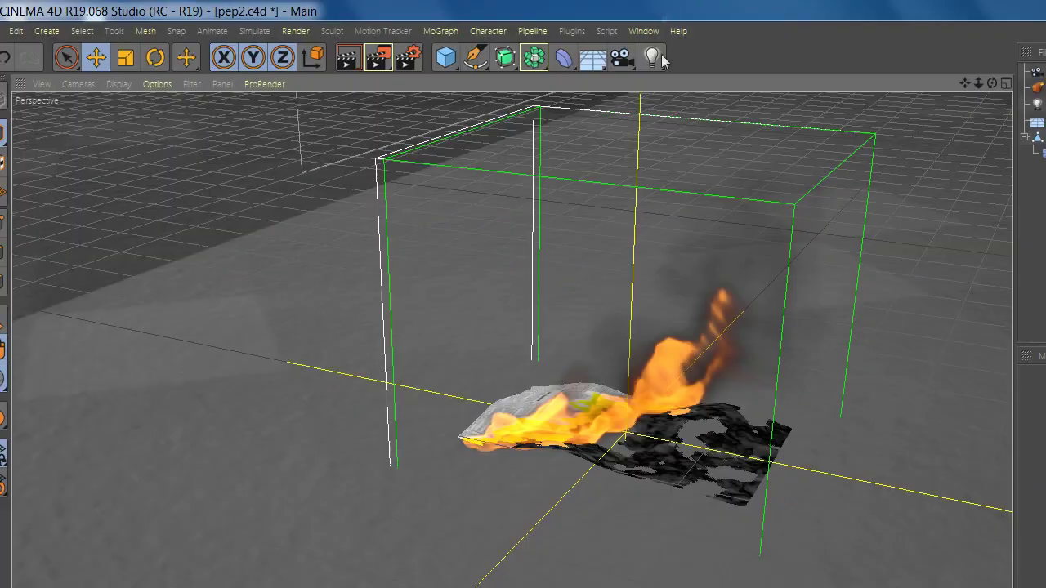
pyautogui.click(651, 33)
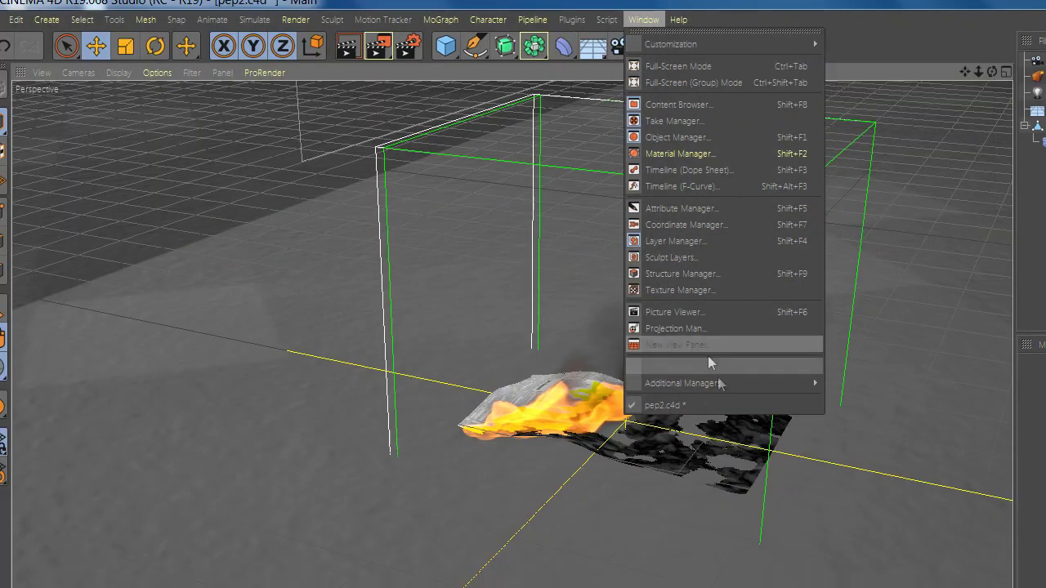
pyautogui.click(32, 52)
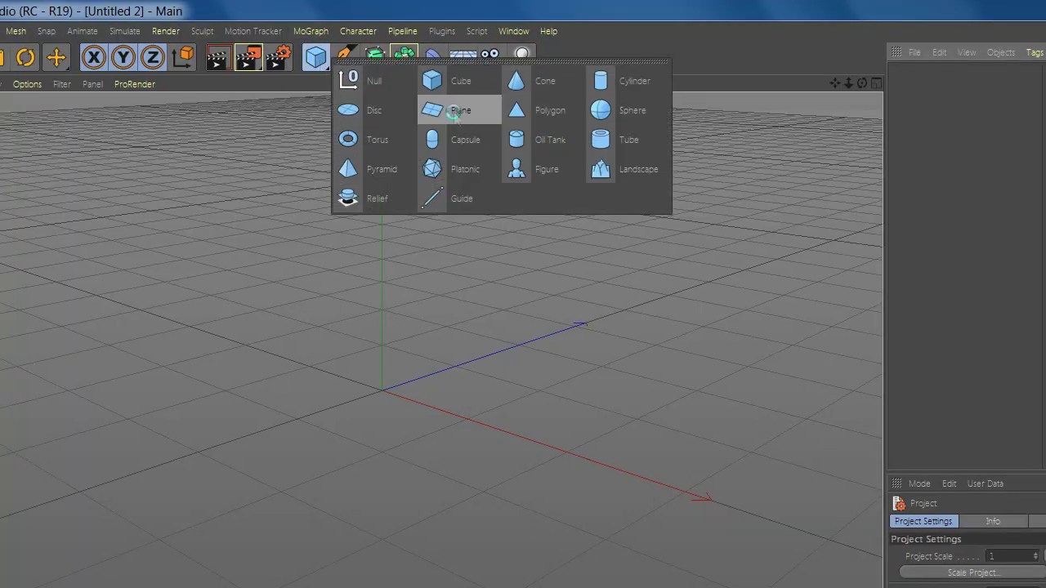
# Add a Plane object sized 20 cm wide by 35 cm high.
pyautogui.moveTo(316, 59); pyautogui.dragTo(453, 112)
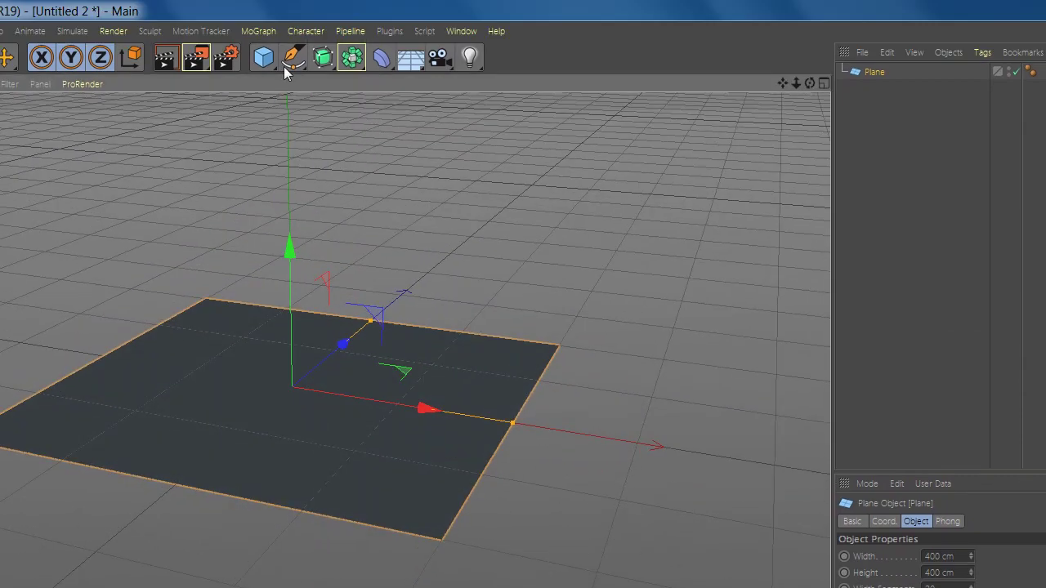
pyautogui.click(284, 66)
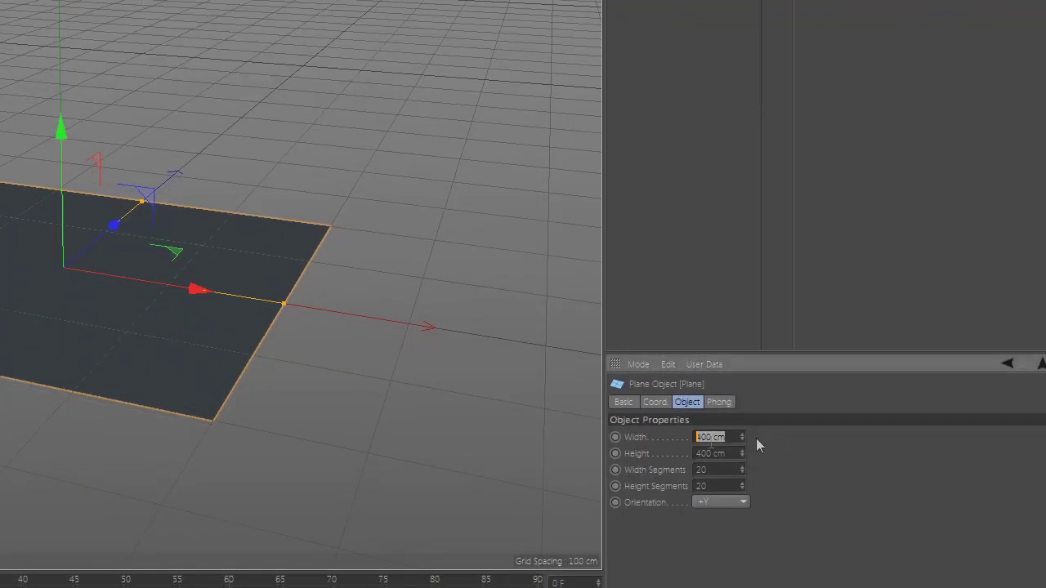
pyautogui.write('20')
pyautogui.press('Tab')
pyautogui.write('35')
pyautogui.press('Return')
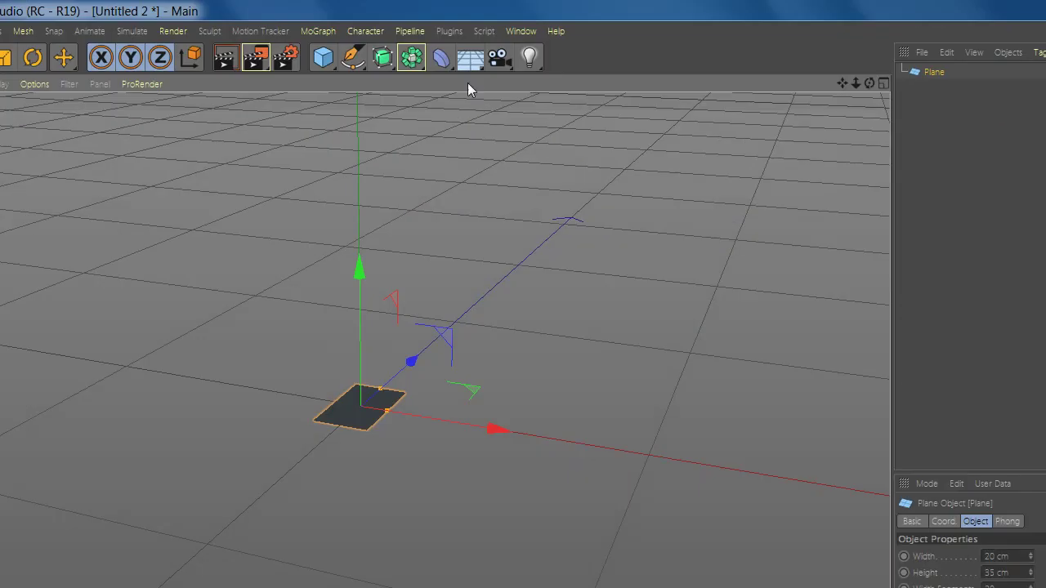
# Add a floor and a light, raising the light up and to the side.
pyautogui.click(471, 59)
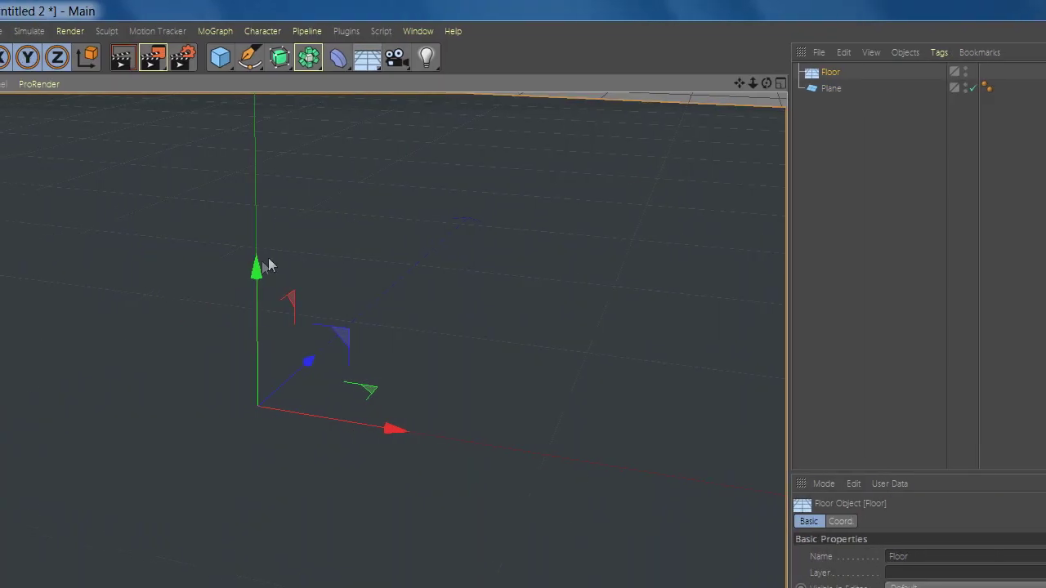
pyautogui.moveTo(262, 281); pyautogui.dragTo(340, 119)
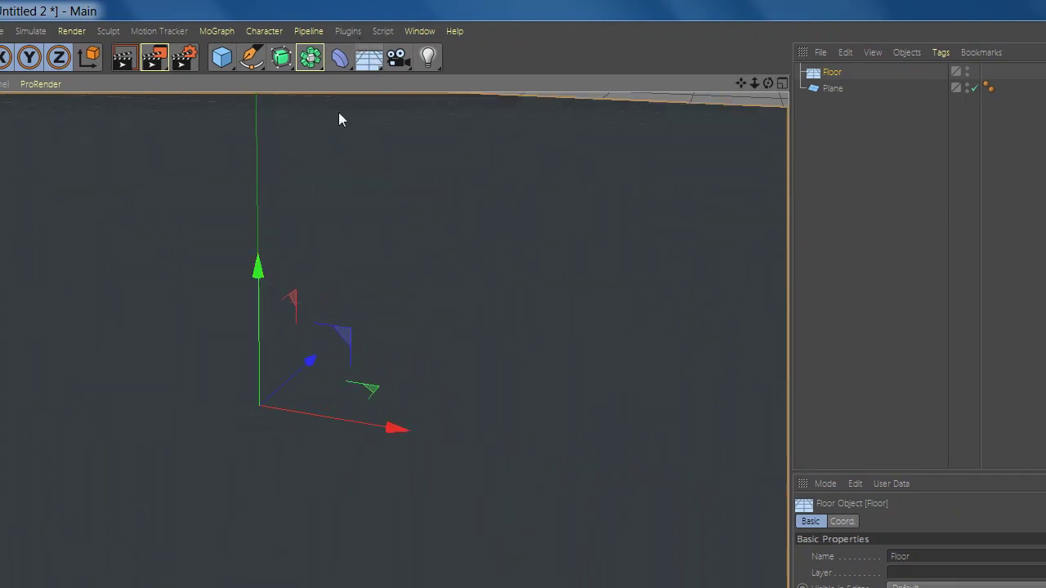
pyautogui.click(433, 61)
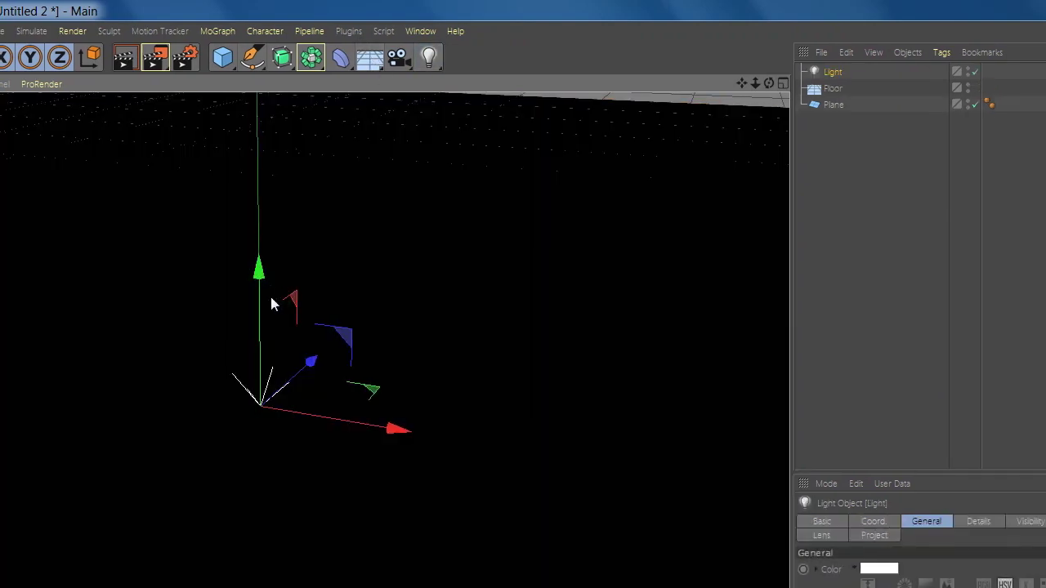
pyautogui.moveTo(258, 270); pyautogui.dragTo(266, 110)
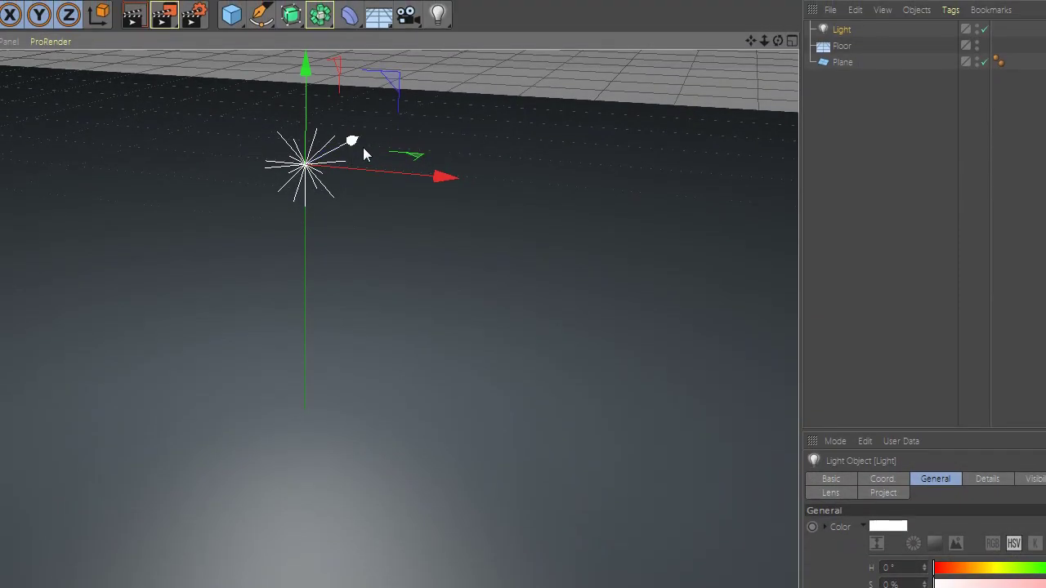
pyautogui.moveTo(362, 154); pyautogui.dragTo(503, 139)
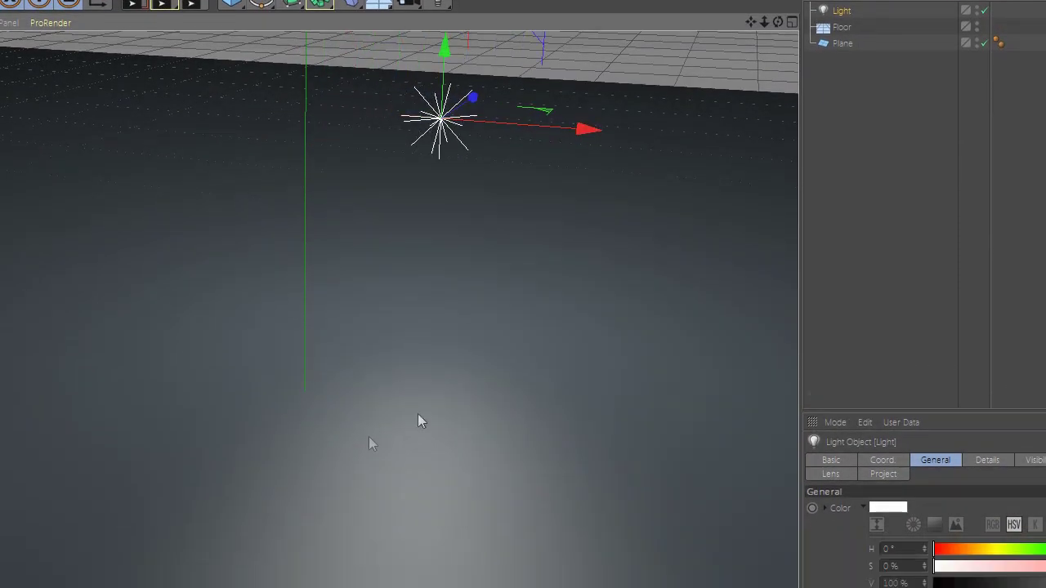
# Lower the floor back down, select the plane, and create a new material.
pyautogui.click(479, 372)
pyautogui.moveTo(314, 276); pyautogui.dragTo(593, 382)
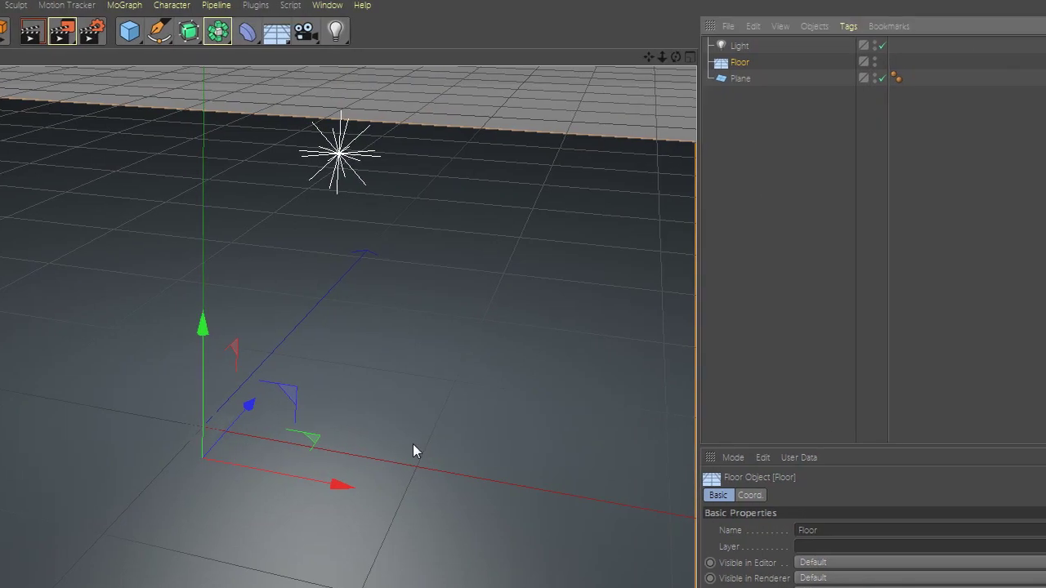
pyautogui.click(261, 427)
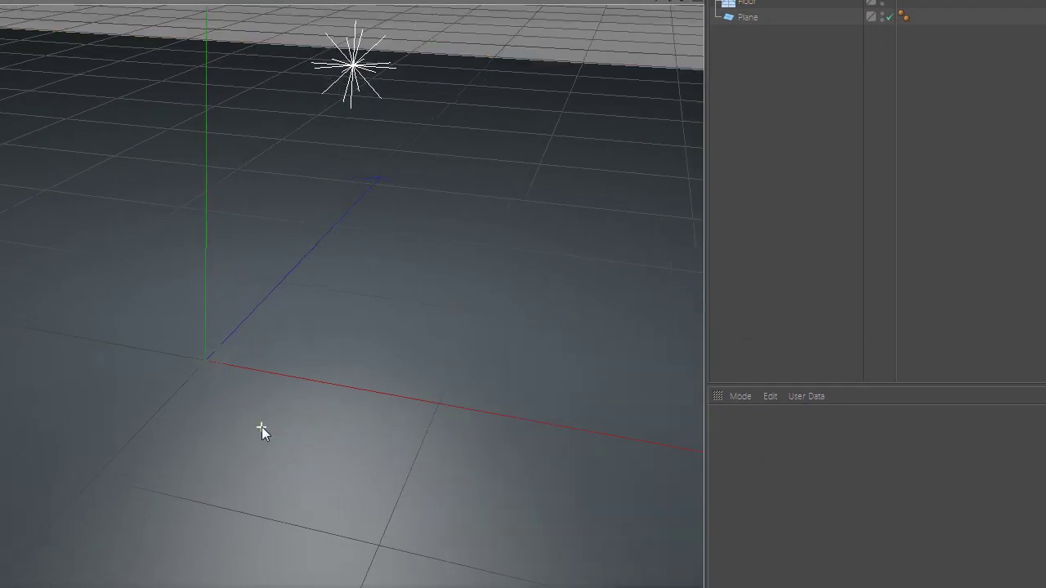
pyautogui.moveTo(261, 365)
pyautogui.keyDown('alt'); pyautogui.mouseDown()
pyautogui.moveTo(350, 399)
pyautogui.moveTo(327, 381)
pyautogui.mouseUp(); pyautogui.keyUp('alt')
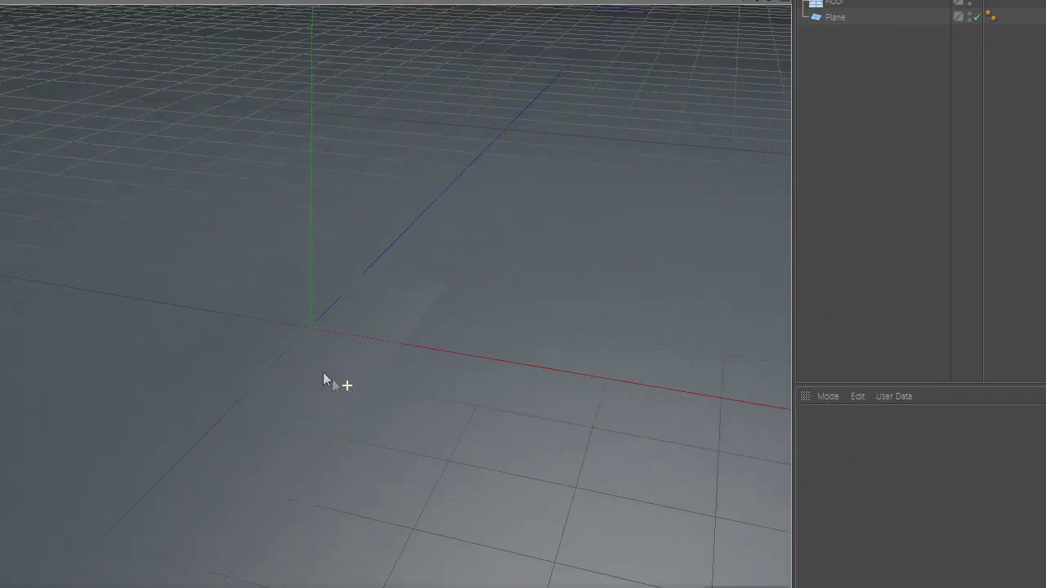
pyautogui.click(264, 326)
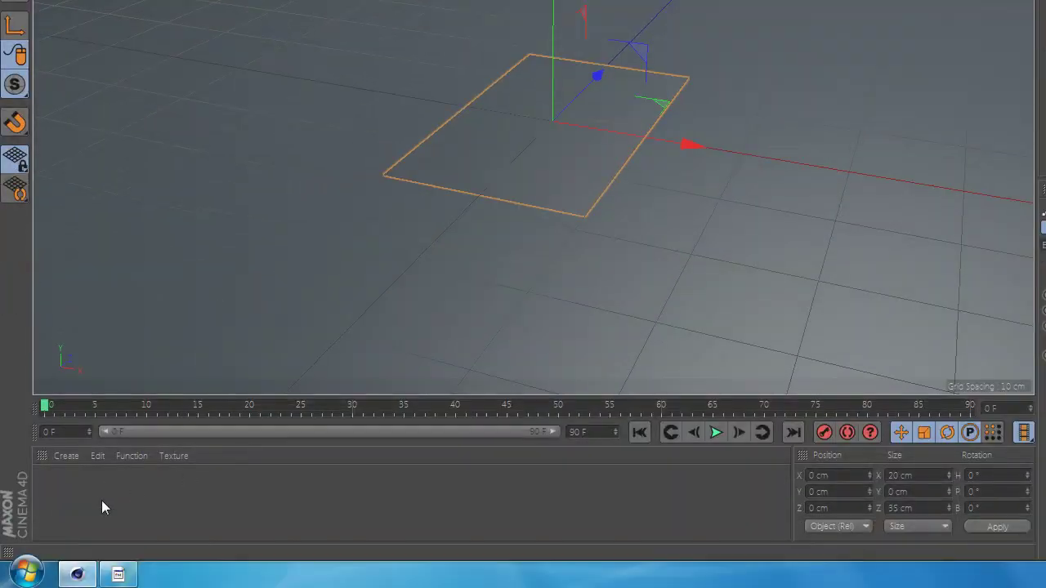
pyautogui.doubleClick(99, 500)
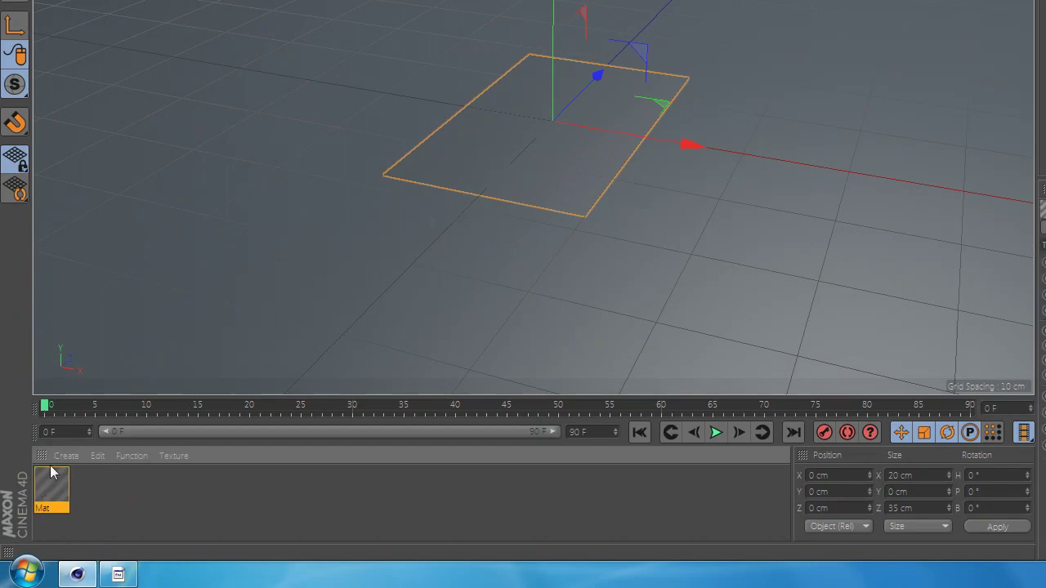
# Load a Fusion shader into the new material's Color texture.
pyautogui.doubleClick(47, 482)
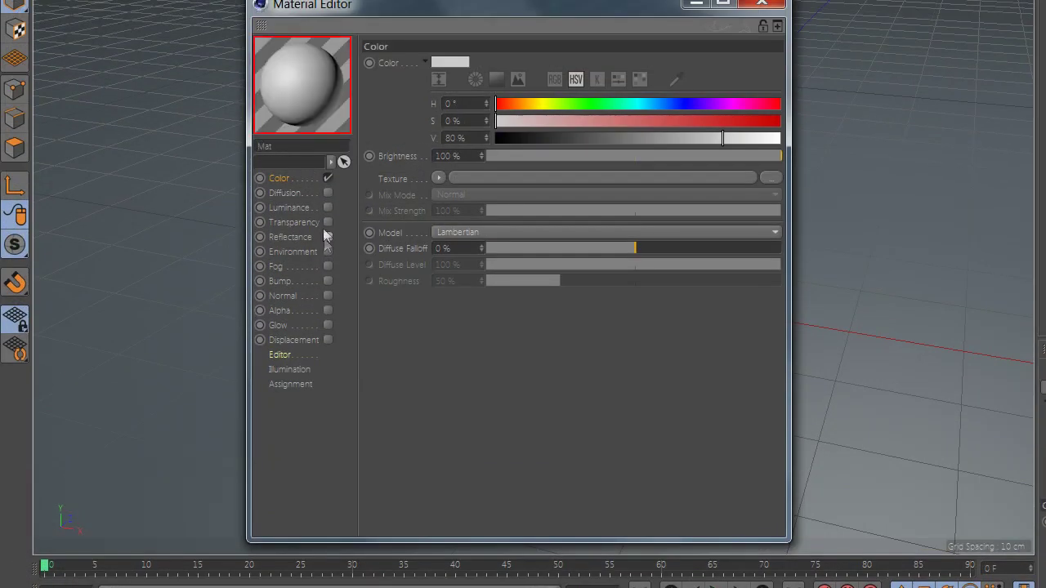
pyautogui.click(435, 177)
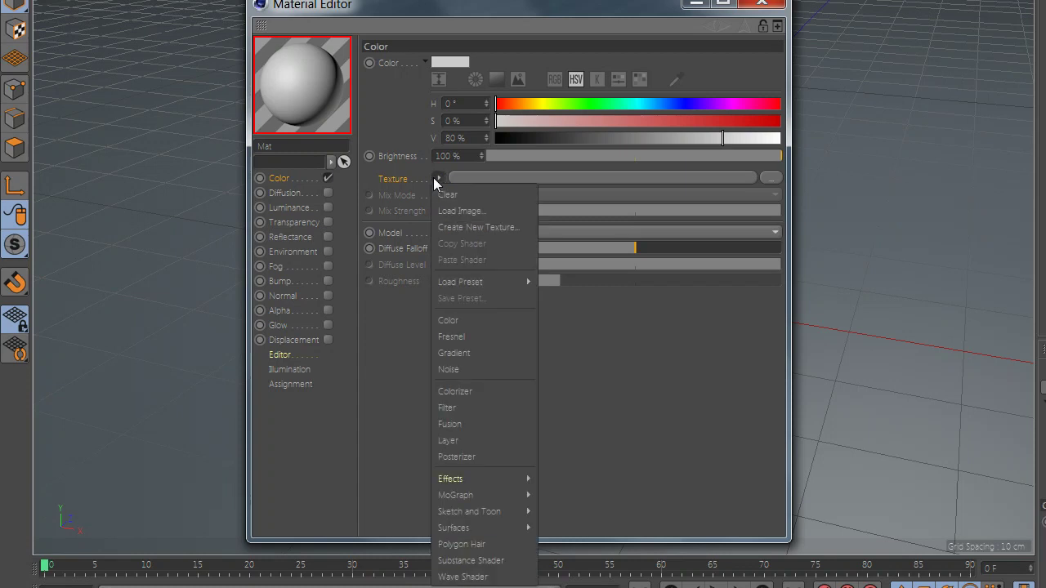
pyautogui.click(473, 424)
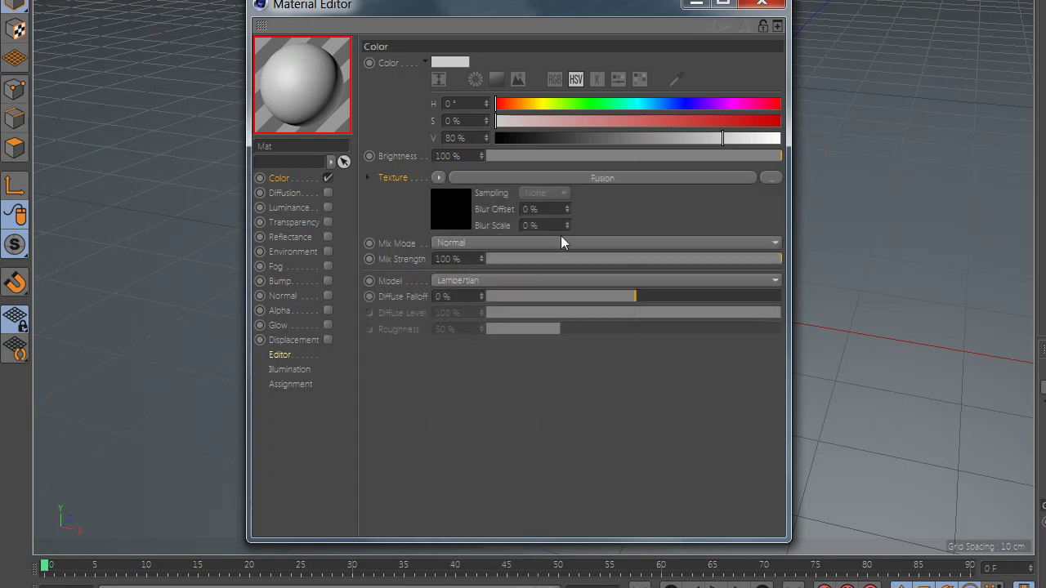
pyautogui.click(457, 209)
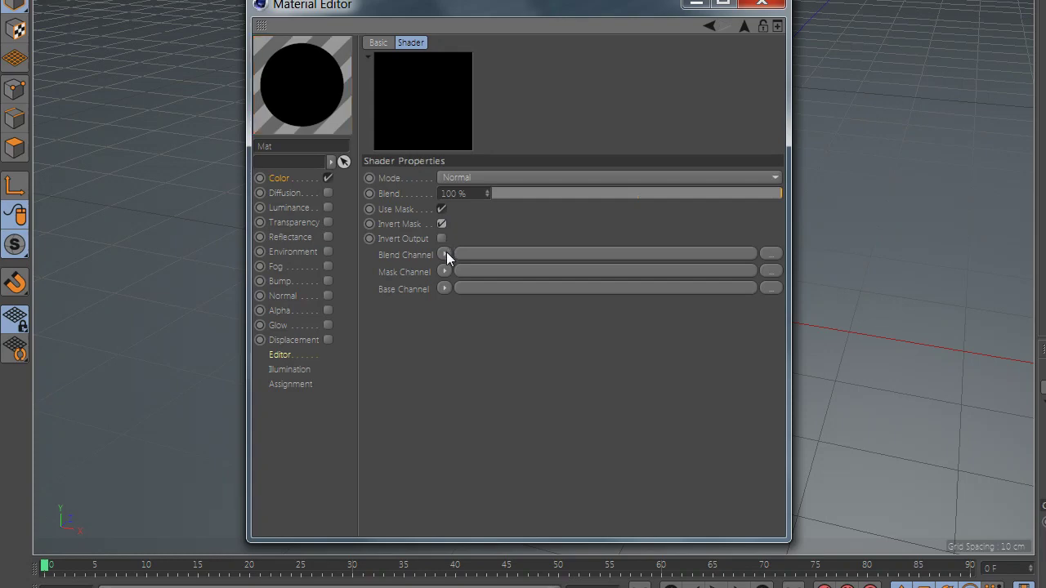
# Fill the Fusion blend channel with a Layer shader holding an orange Color layer.
pyautogui.click(445, 254)
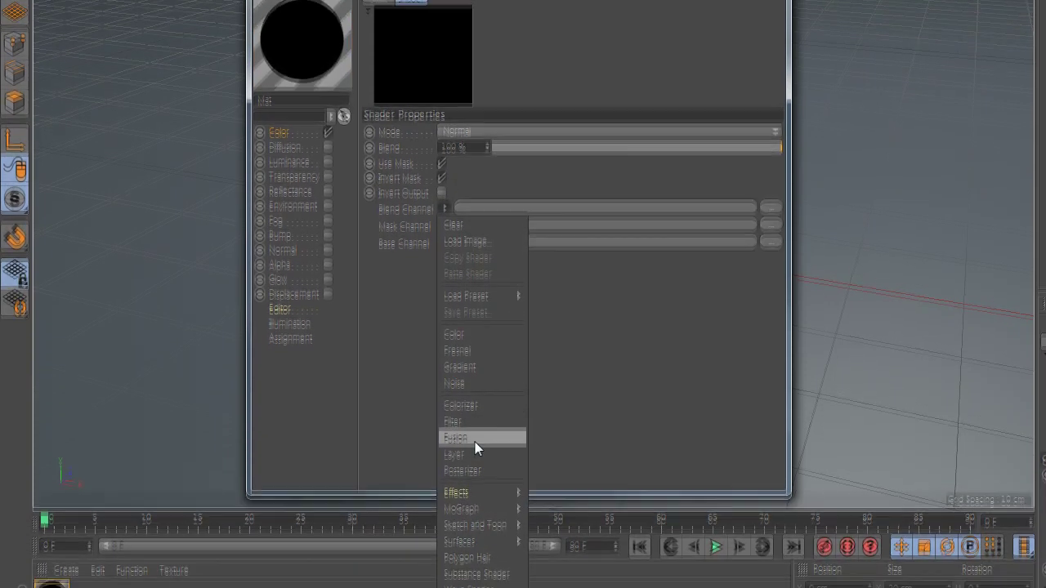
pyautogui.click(475, 442)
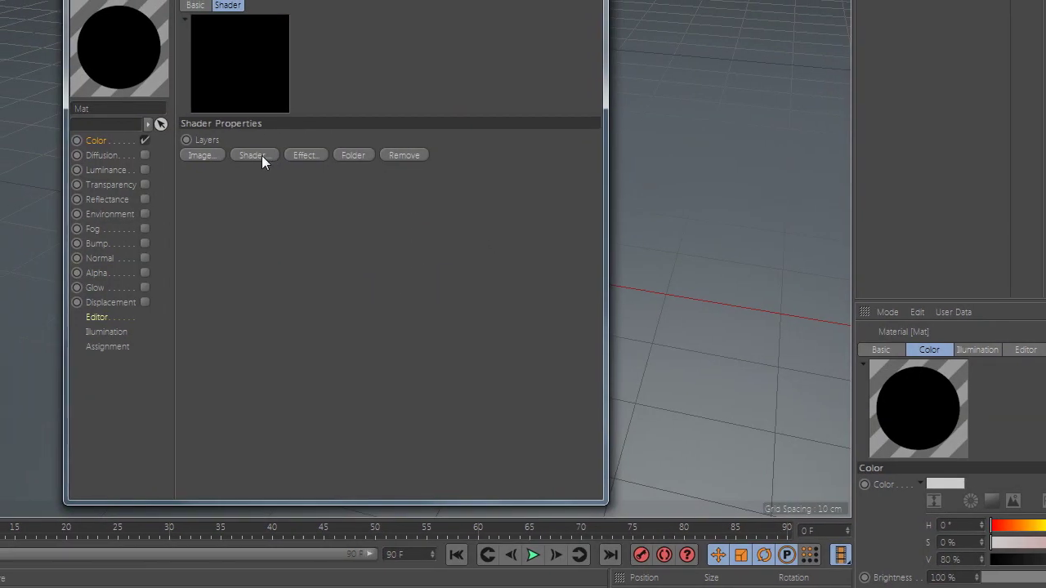
pyautogui.click(261, 157)
pyautogui.click(303, 193)
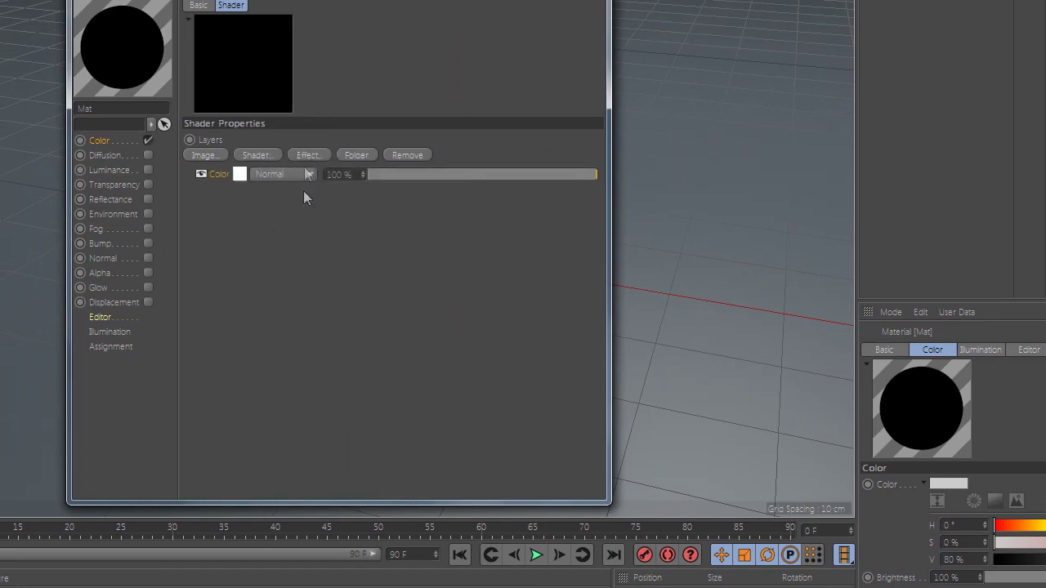
pyautogui.moveTo(350, 136); pyautogui.dragTo(718, 158)
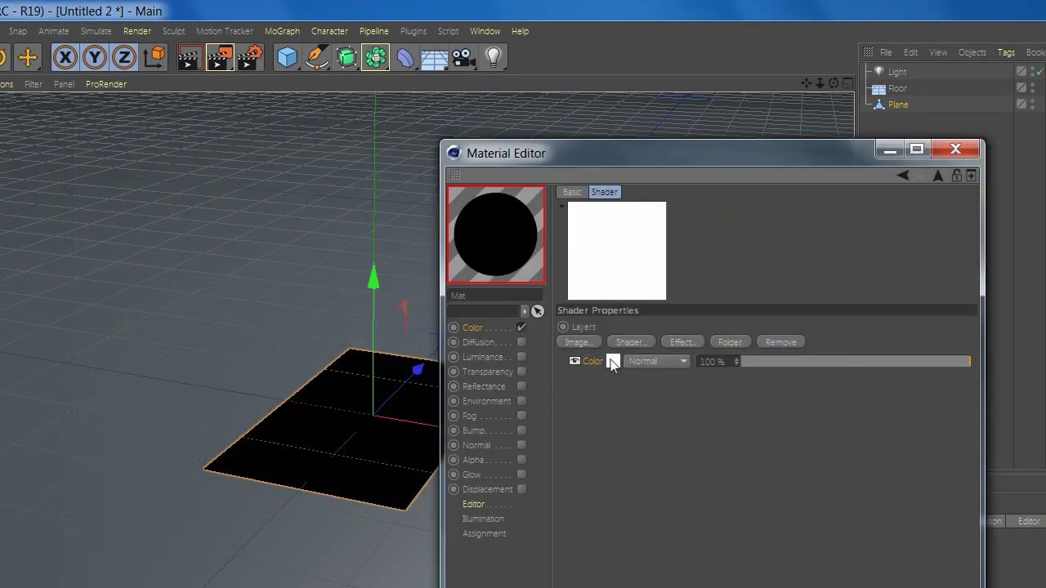
pyautogui.click(612, 364)
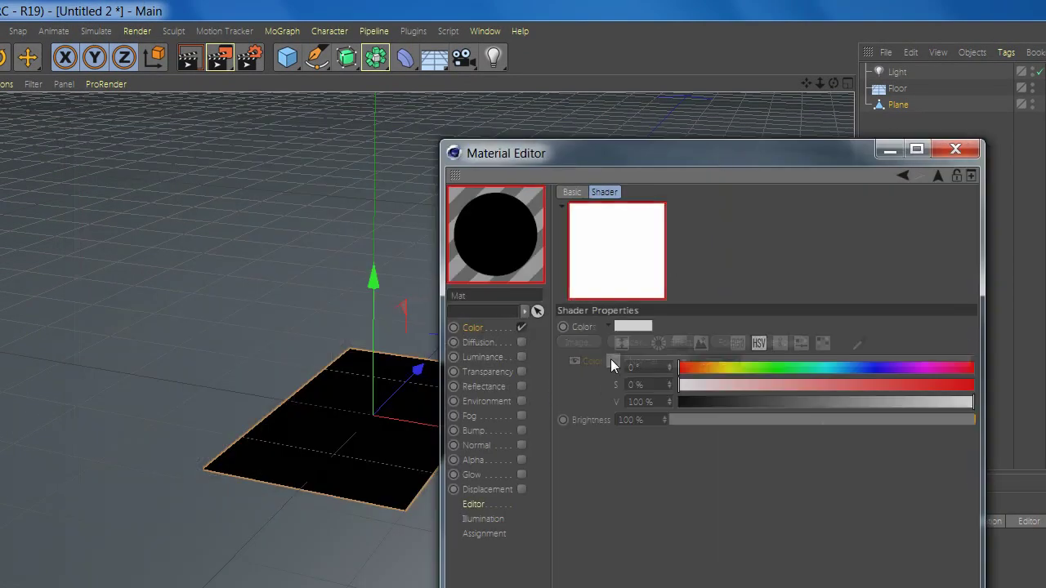
pyautogui.moveTo(690, 367); pyautogui.dragTo(980, 388)
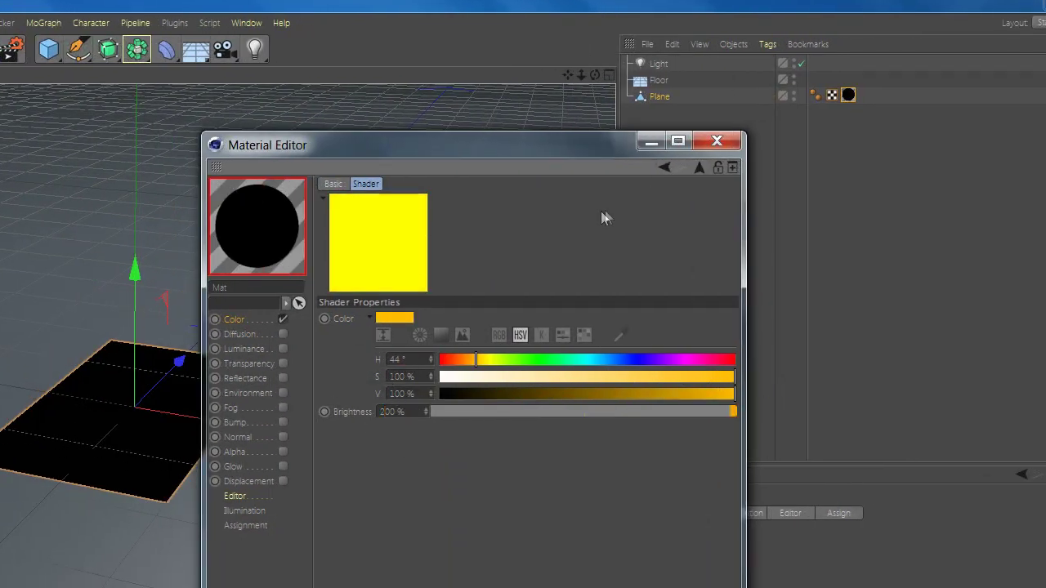
# Add a 2D - Diagonal Gradient layer with its black knot slid near the white end.
pyautogui.click(699, 177)
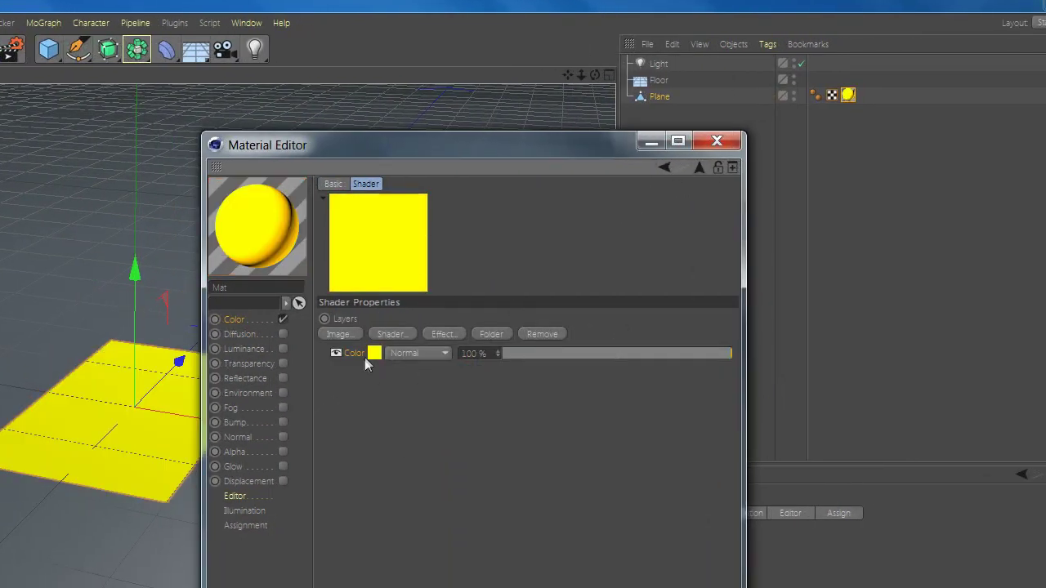
pyautogui.click(402, 333)
pyautogui.click(469, 409)
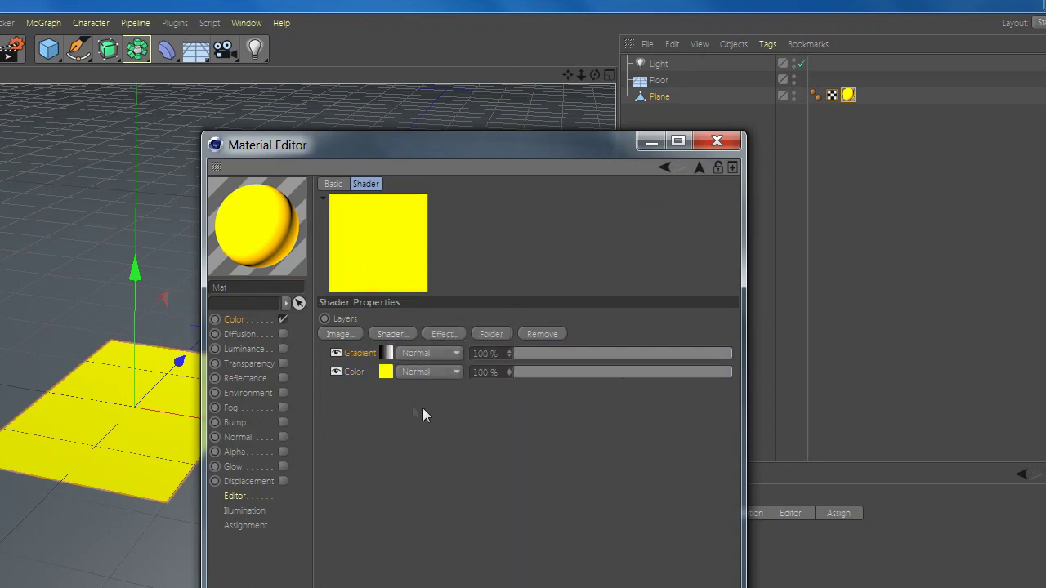
pyautogui.click(386, 355)
pyautogui.click(414, 339)
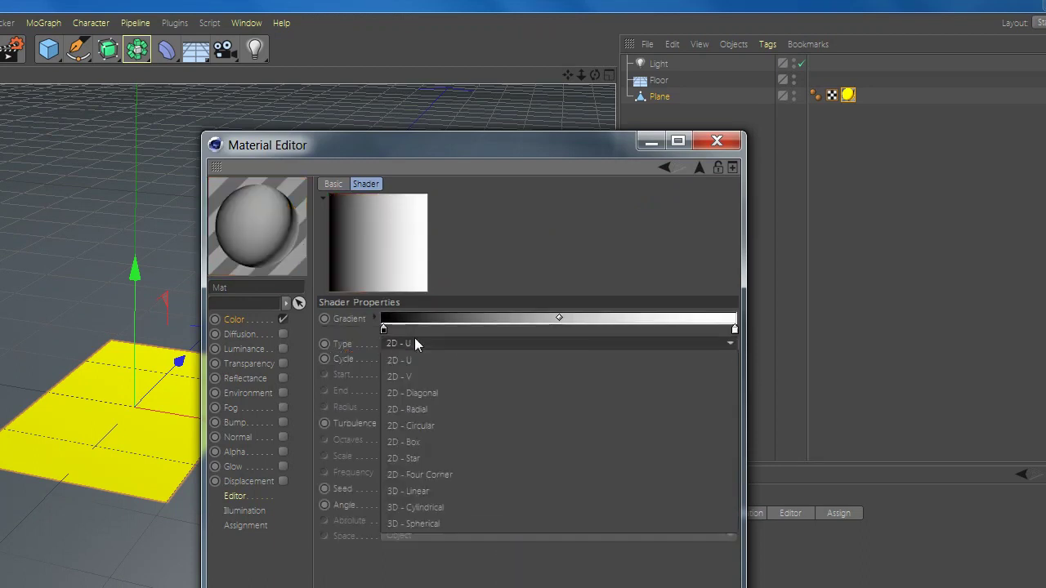
pyautogui.click(424, 391)
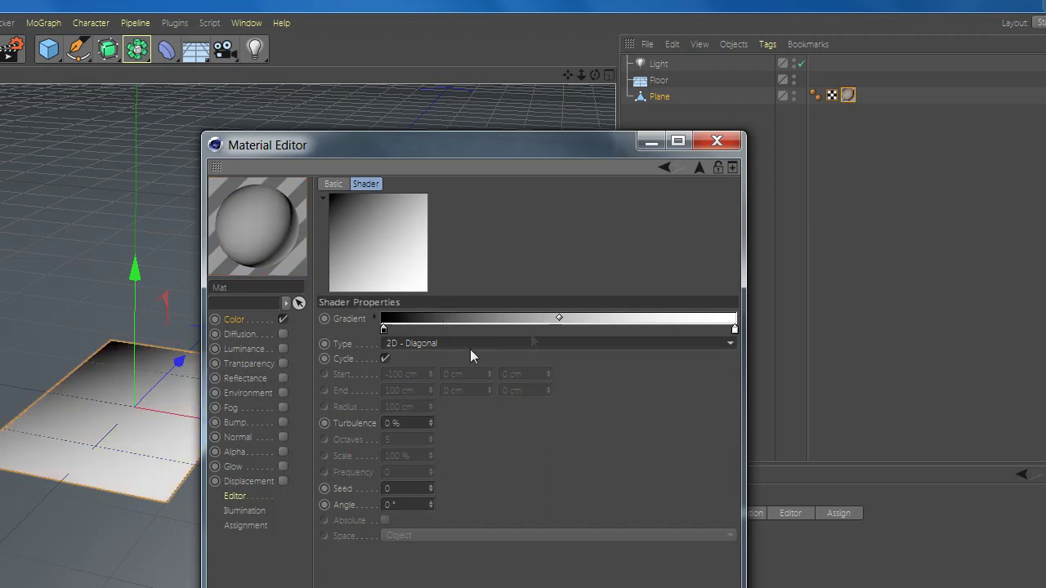
pyautogui.moveTo(383, 328); pyautogui.dragTo(733, 328)
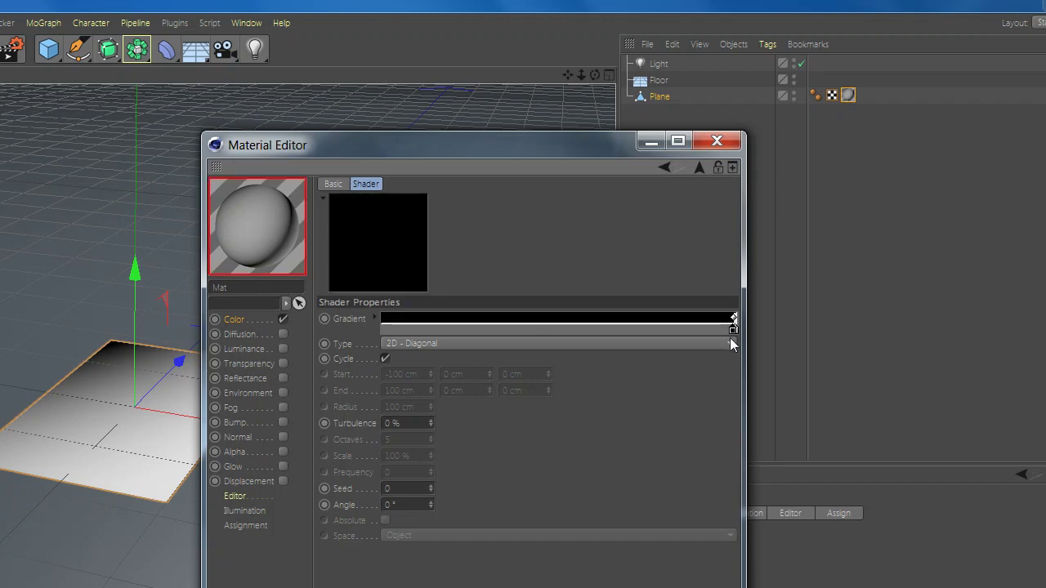
pyautogui.keyDown('ctrl'); pyautogui.click(320, 322); pyautogui.keyUp('ctrl')
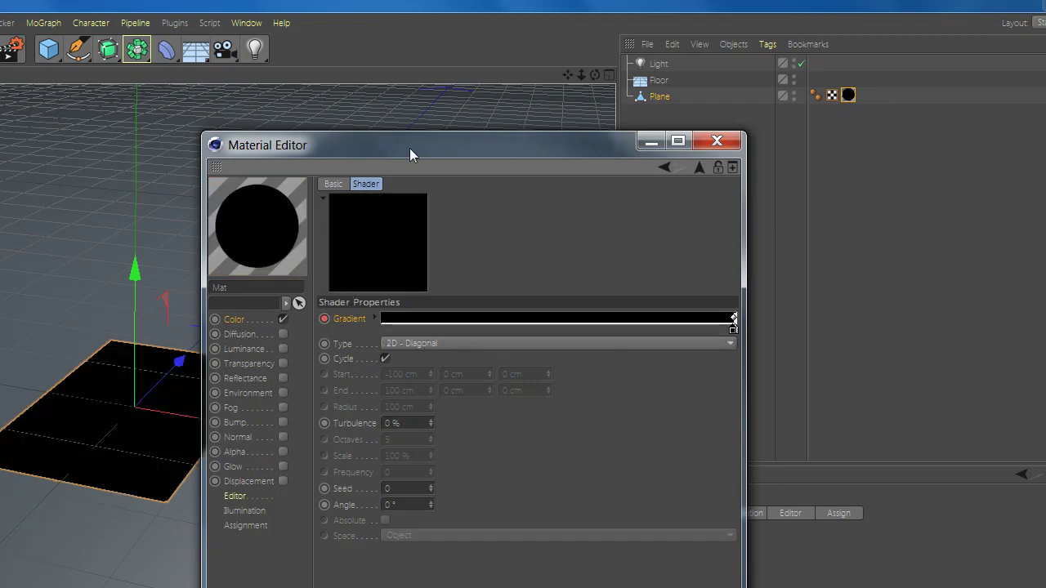
# Give the gradient layer 20% turbulence and a -25° angle.
pyautogui.moveTo(410, 148); pyautogui.dragTo(369, 93)
pyautogui.doubleClick(361, 373)
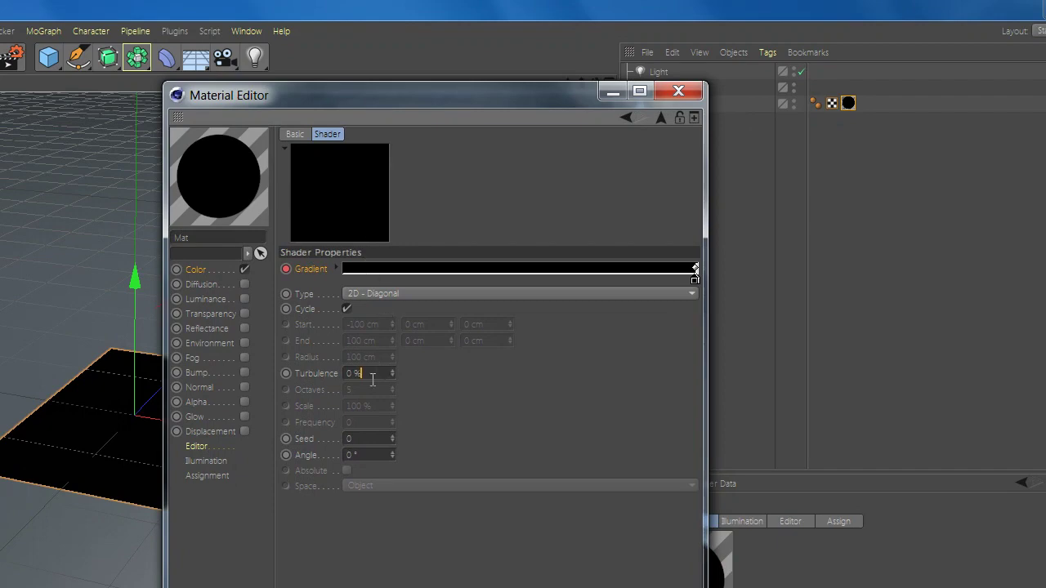
pyautogui.write('20')
pyautogui.press('Return')
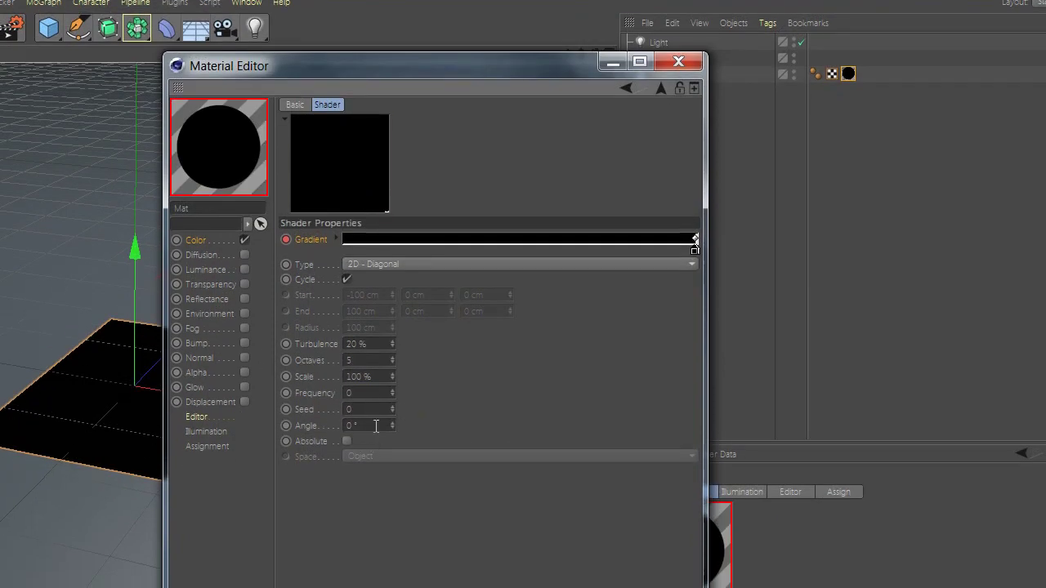
pyautogui.write('-25')
pyautogui.press('Return')
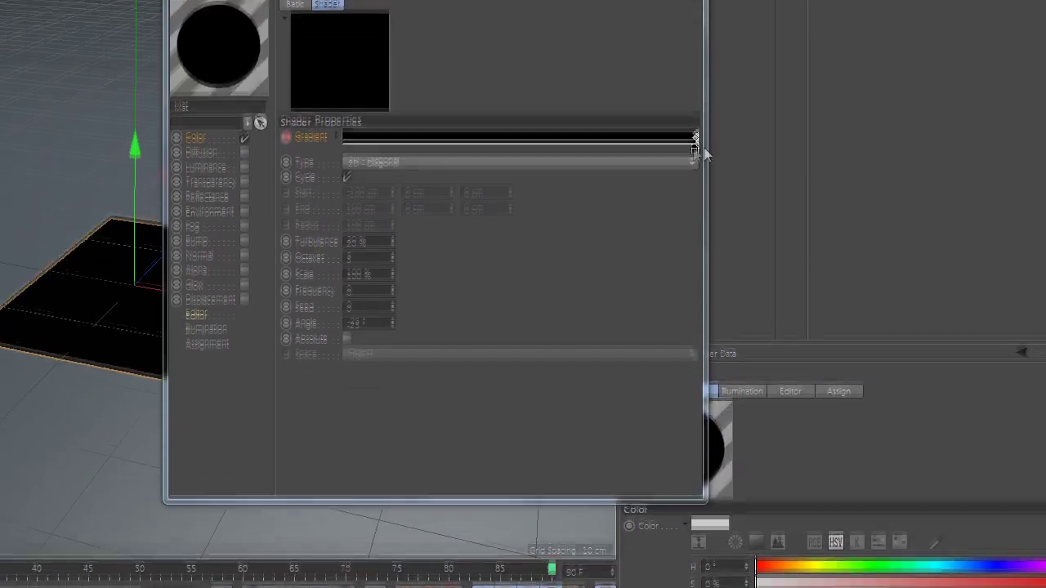
# Drag the gradient knots to make it almost white and set its type to 2D - V.
pyautogui.moveTo(694, 155); pyautogui.dragTo(345, 155)
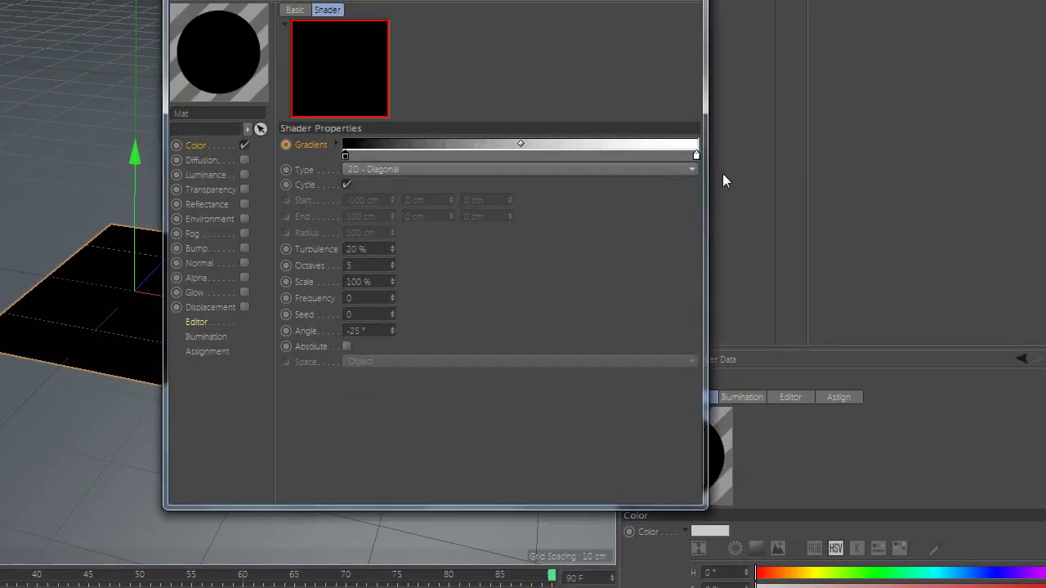
pyautogui.moveTo(696, 156); pyautogui.dragTo(344, 156)
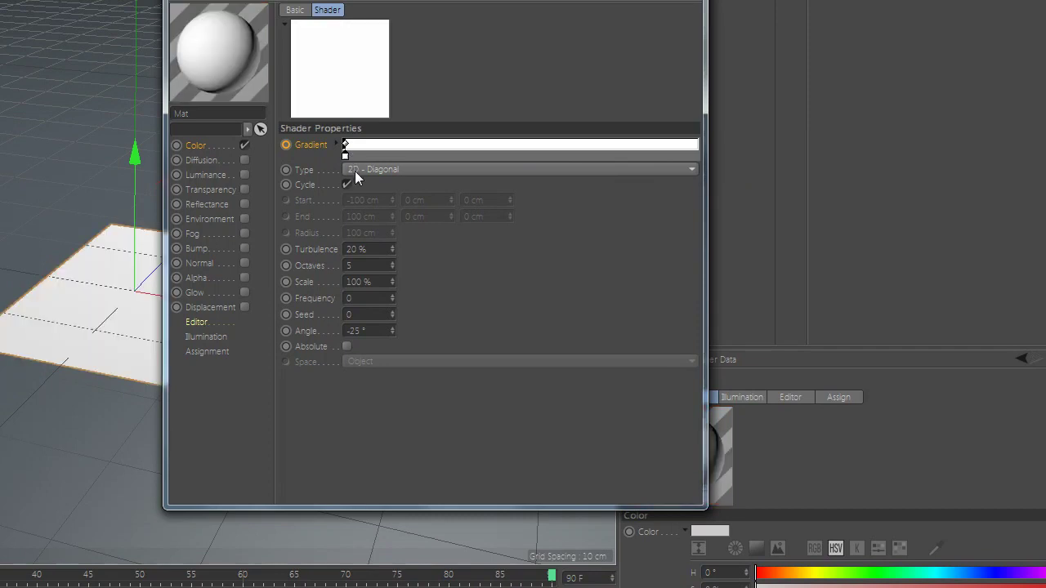
pyautogui.click(410, 177)
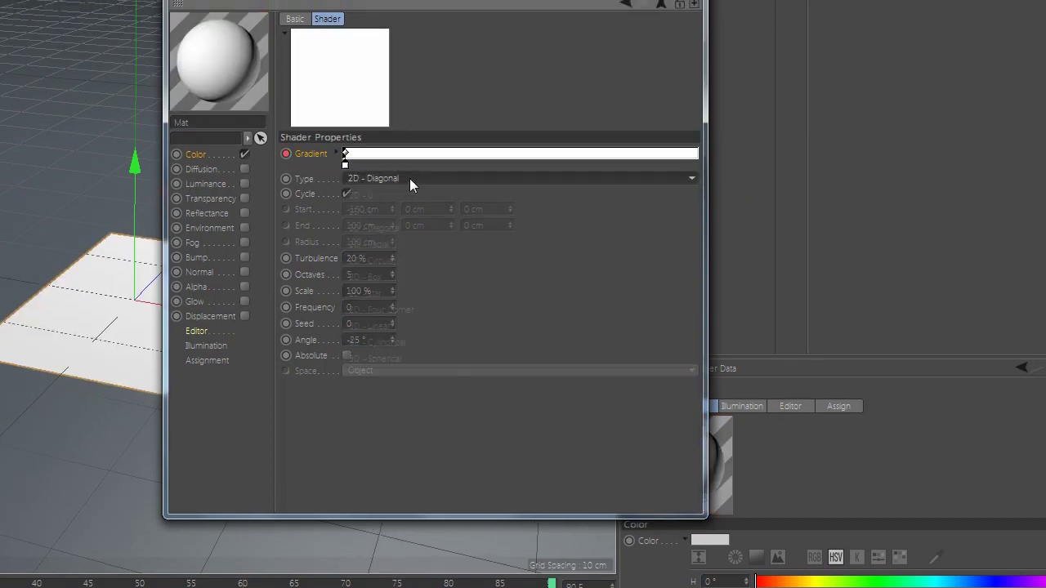
pyautogui.click(383, 208)
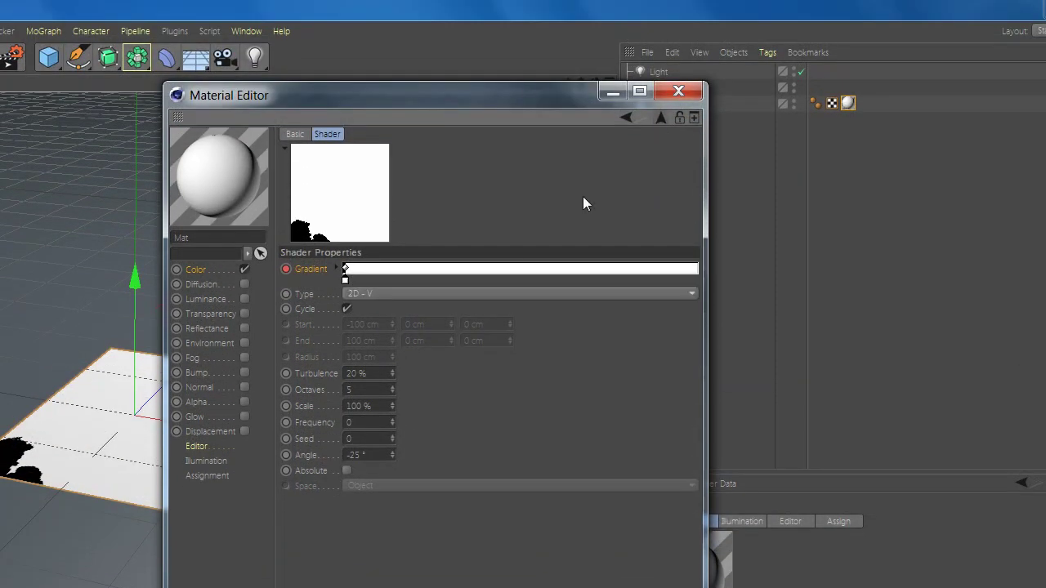
pyautogui.click(660, 119)
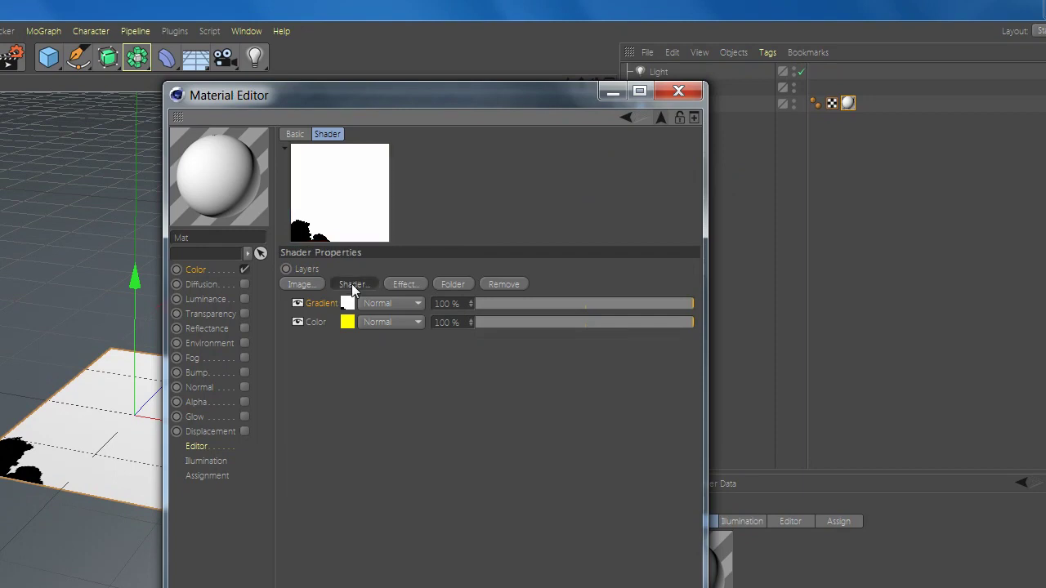
pyautogui.click(351, 283)
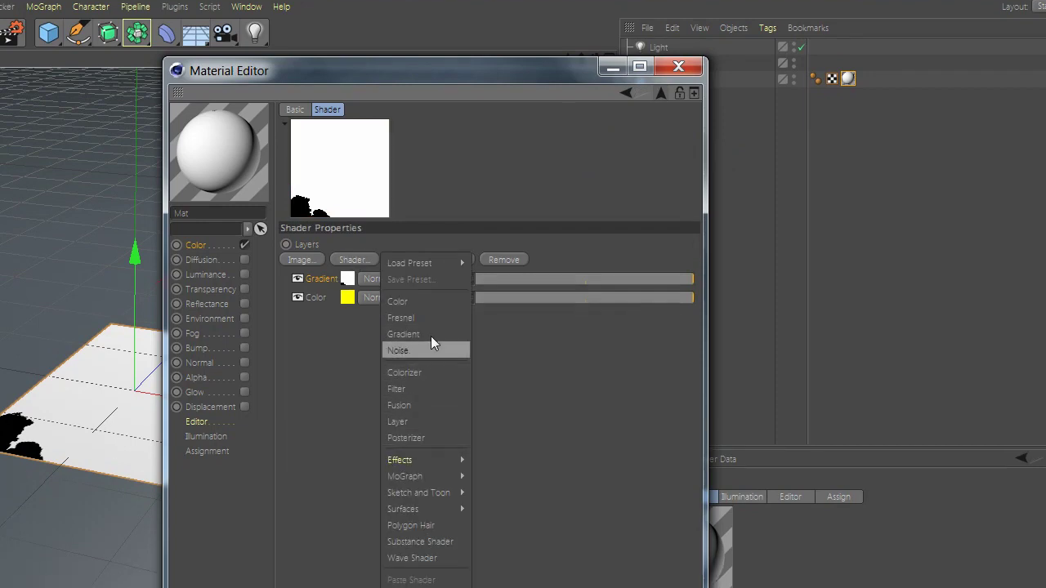
# Add a second 2D - V Gradient layer with its black knot pushed right.
pyautogui.click(430, 330)
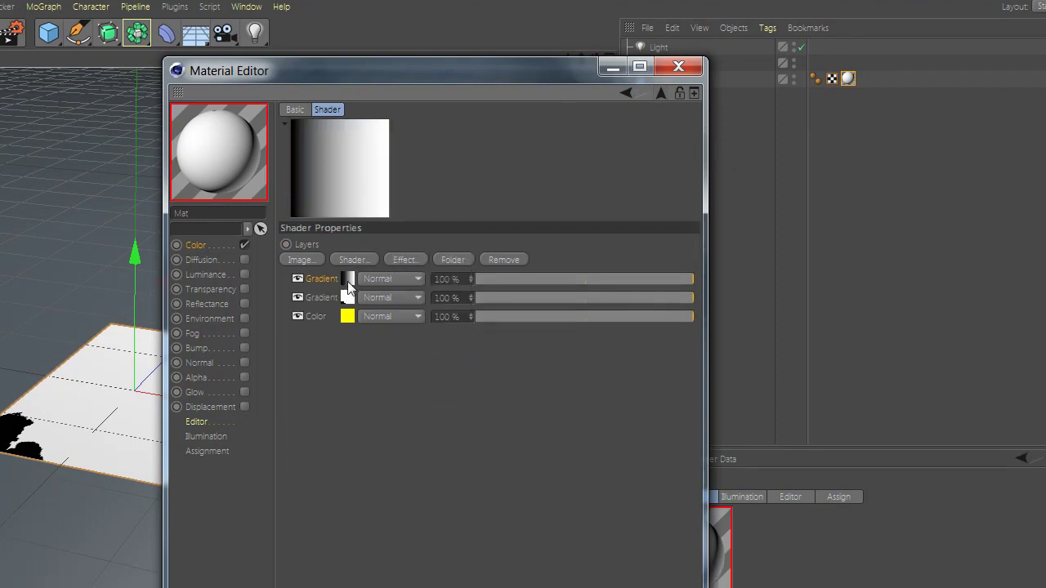
pyautogui.click(348, 281)
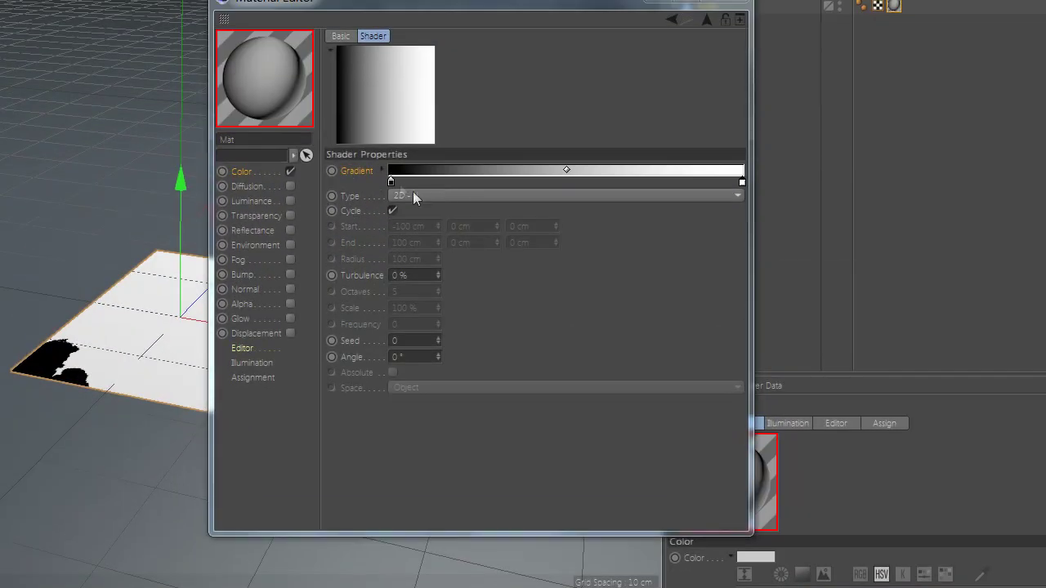
pyautogui.moveTo(391, 182); pyautogui.dragTo(703, 186)
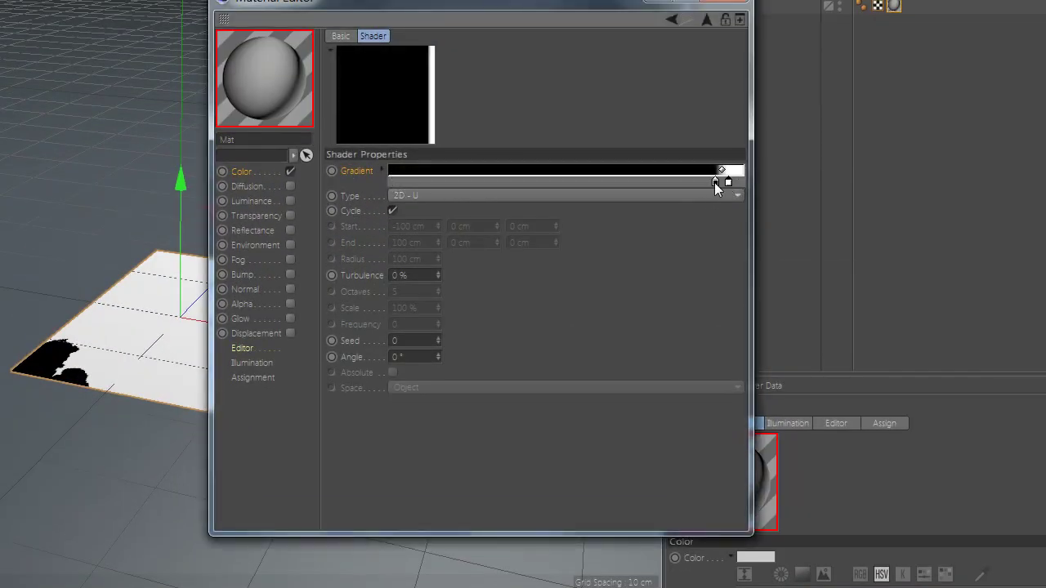
pyautogui.click(457, 197)
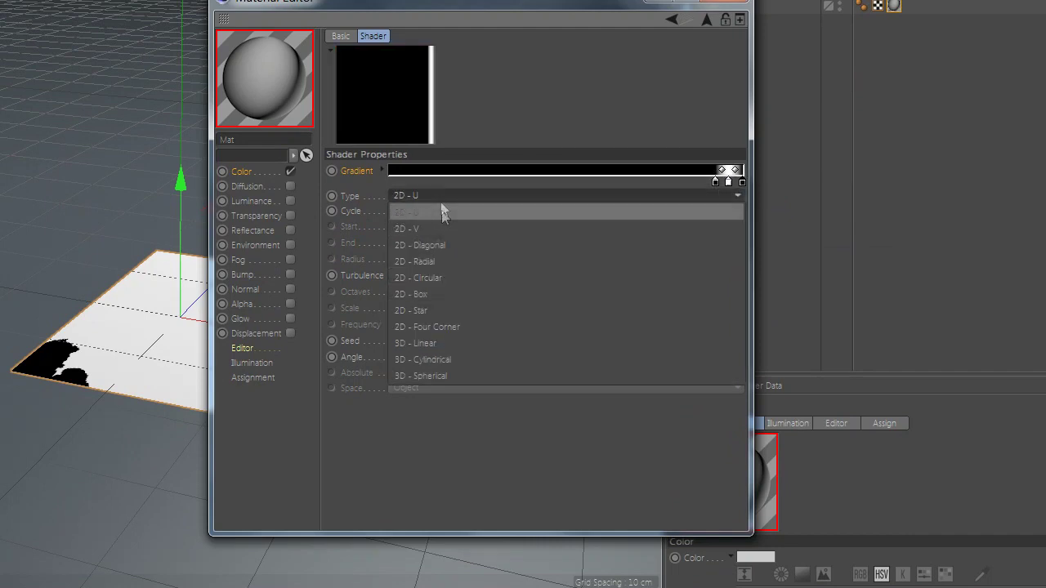
pyautogui.click(441, 227)
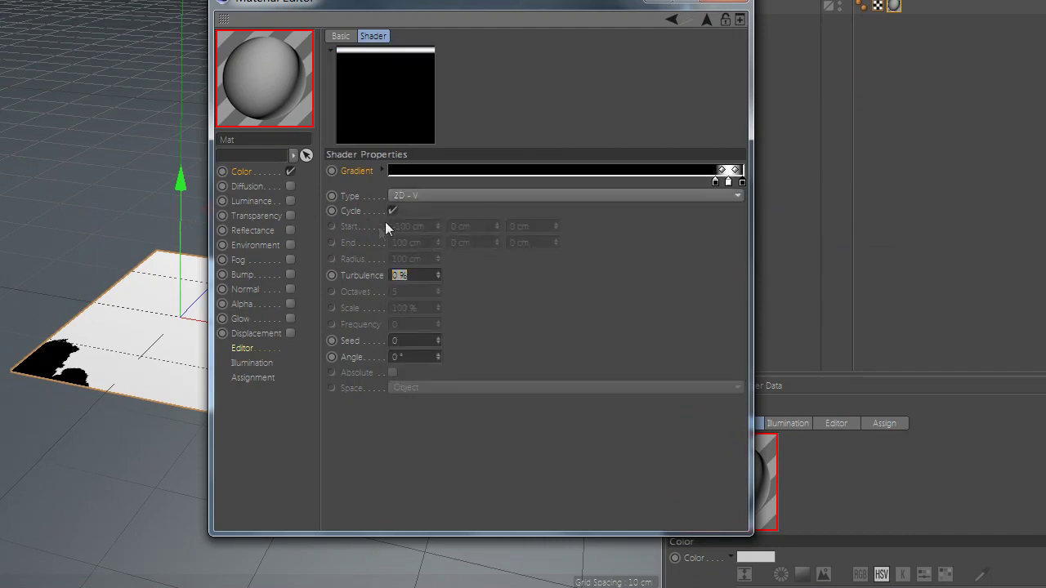
# Set 20% turbulence and -25° angle, squeezing the knots into a thin white band.
pyautogui.write('20')
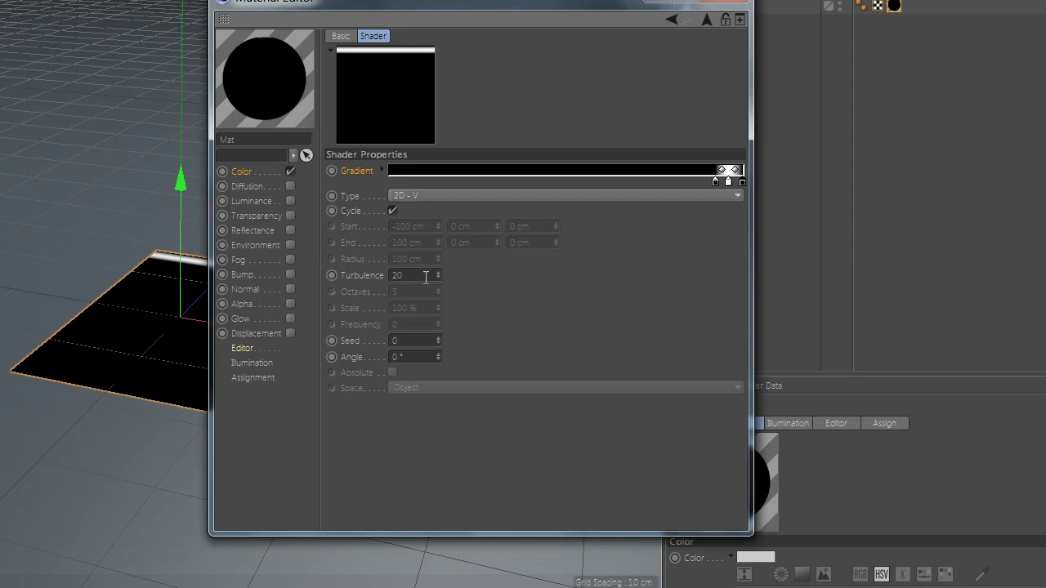
pyautogui.press('Return')
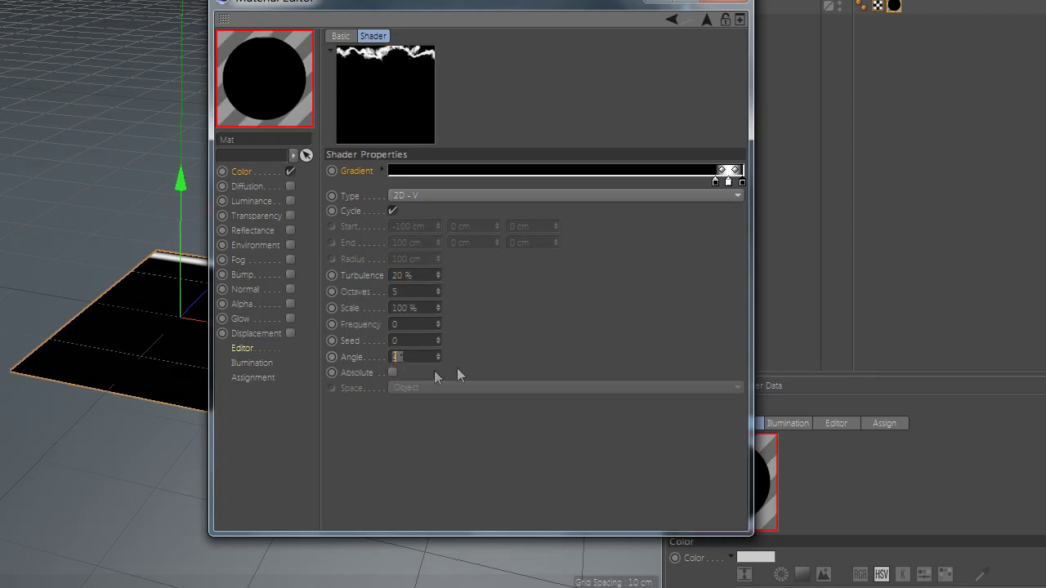
pyautogui.write('-5')
pyautogui.press('Return')
pyautogui.moveTo(715, 182); pyautogui.dragTo(710, 186)
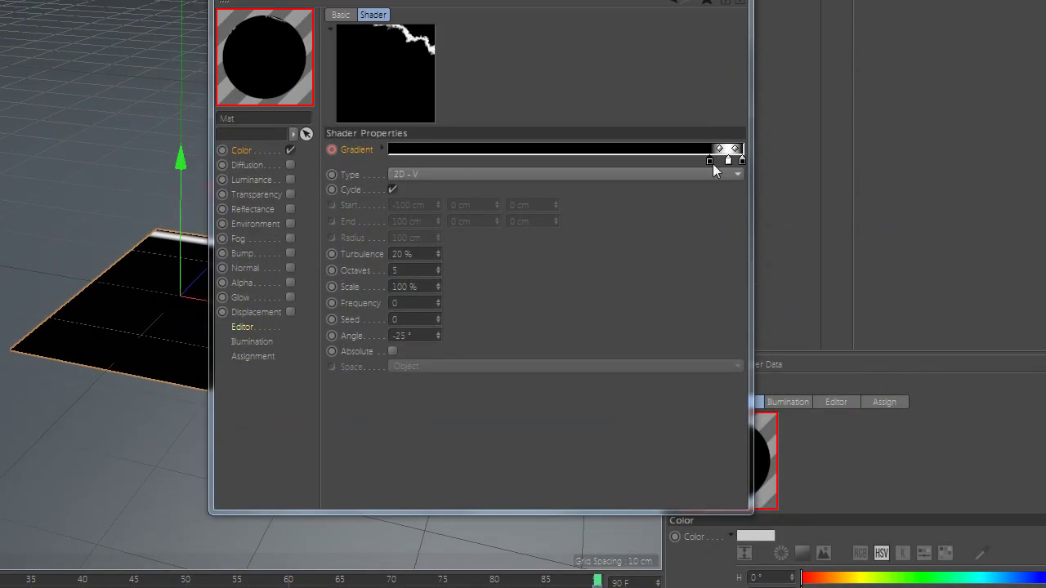
pyautogui.moveTo(724, 149); pyautogui.dragTo(513, 163)
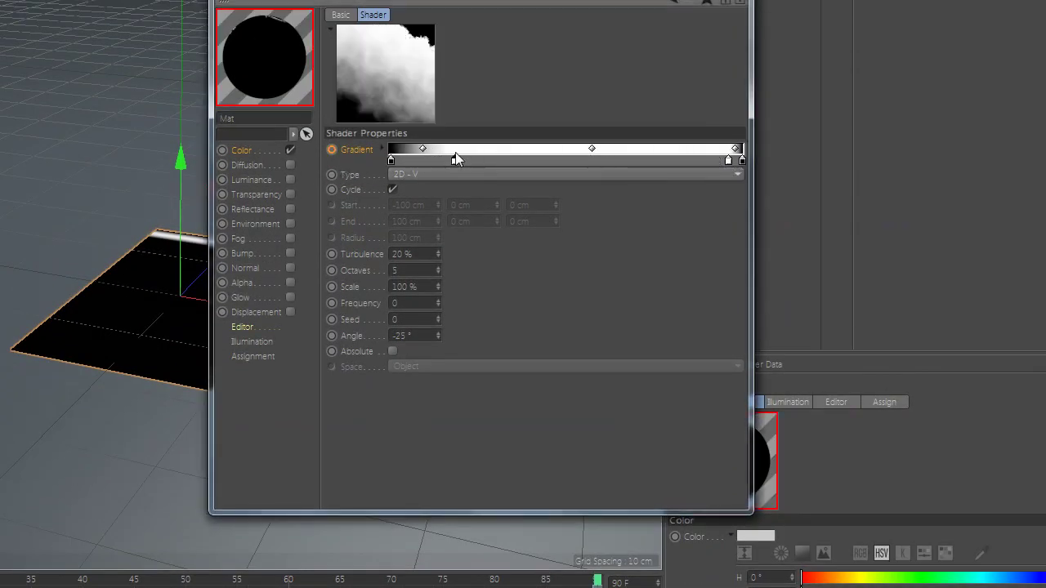
pyautogui.moveTo(726, 162); pyautogui.dragTo(403, 161)
pyautogui.moveTo(741, 161); pyautogui.dragTo(422, 161)
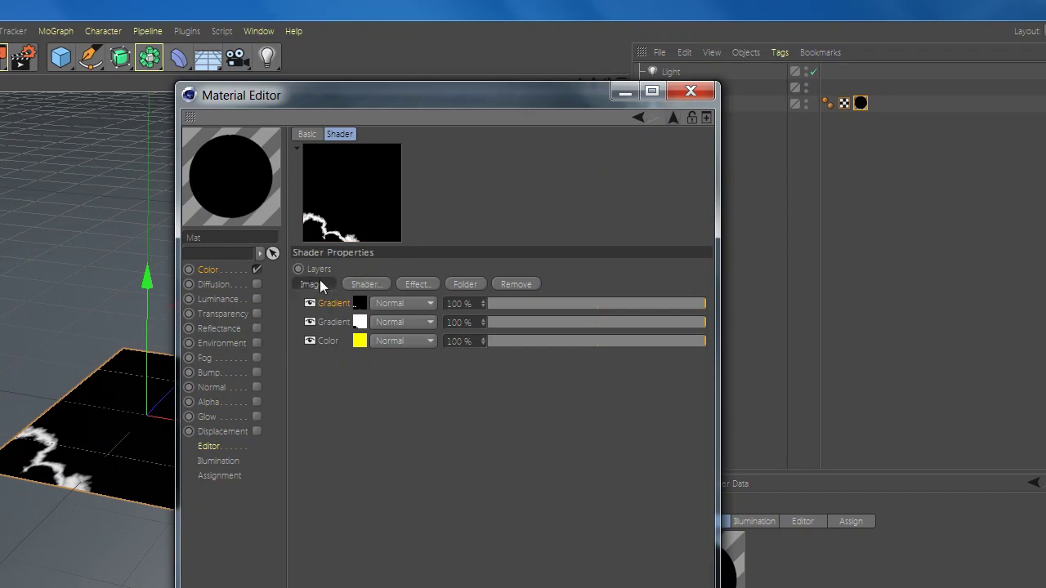
pyautogui.click(321, 285)
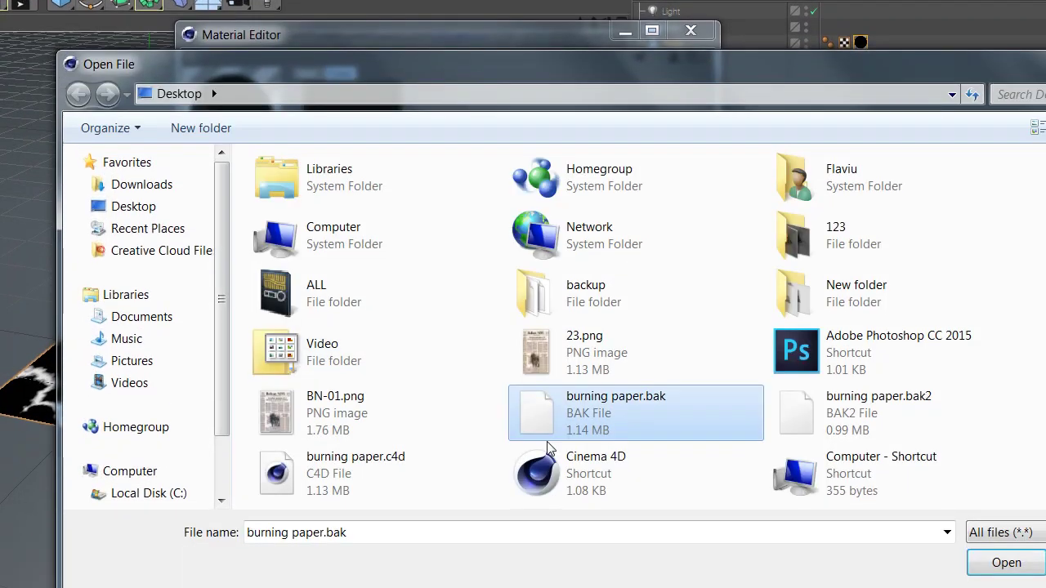
# Load the newspaper JPG as the bottom layer without copying it, and move the yellow Color layer on top.
pyautogui.scroll(-4, 547, 447)
pyautogui.doubleClick(817, 347)
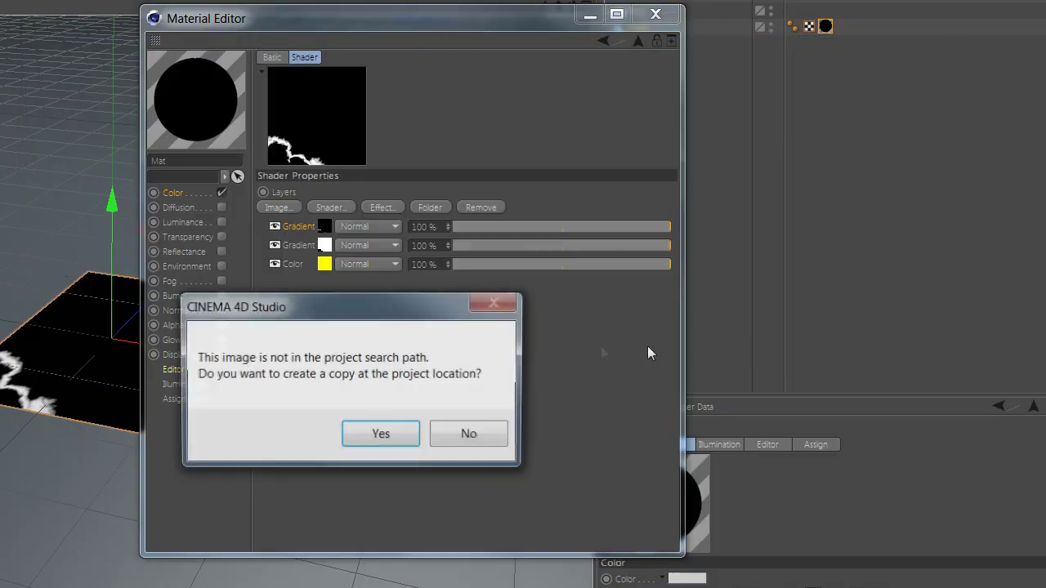
pyautogui.click(469, 436)
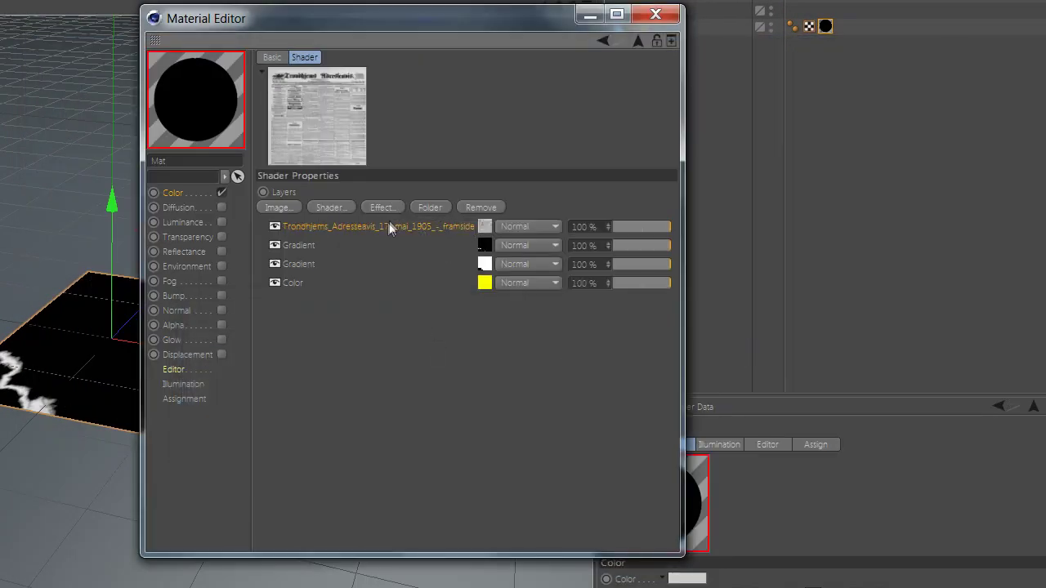
pyautogui.moveTo(389, 228); pyautogui.dragTo(377, 304)
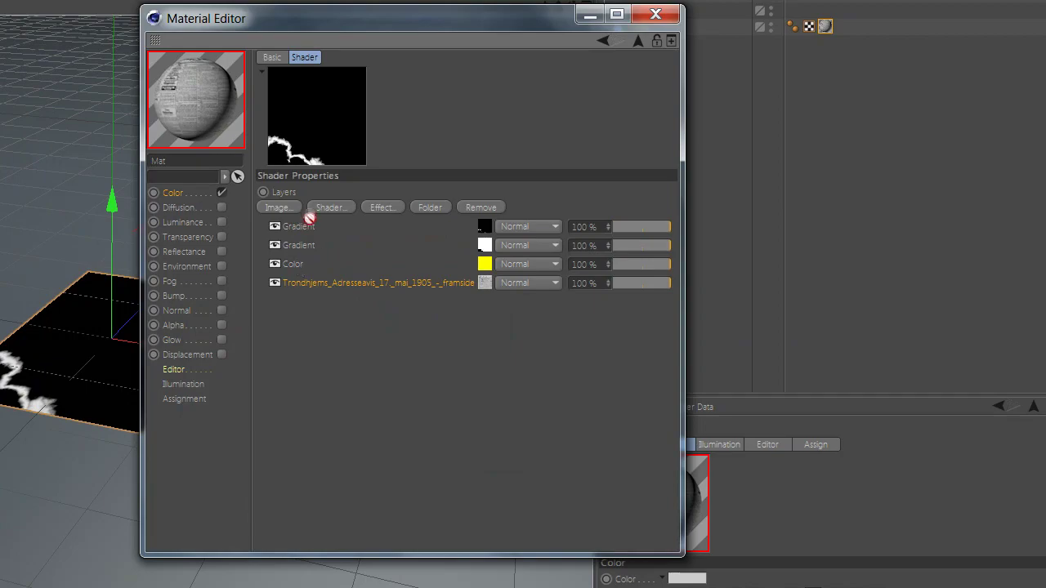
pyautogui.moveTo(310, 219); pyautogui.dragTo(310, 226)
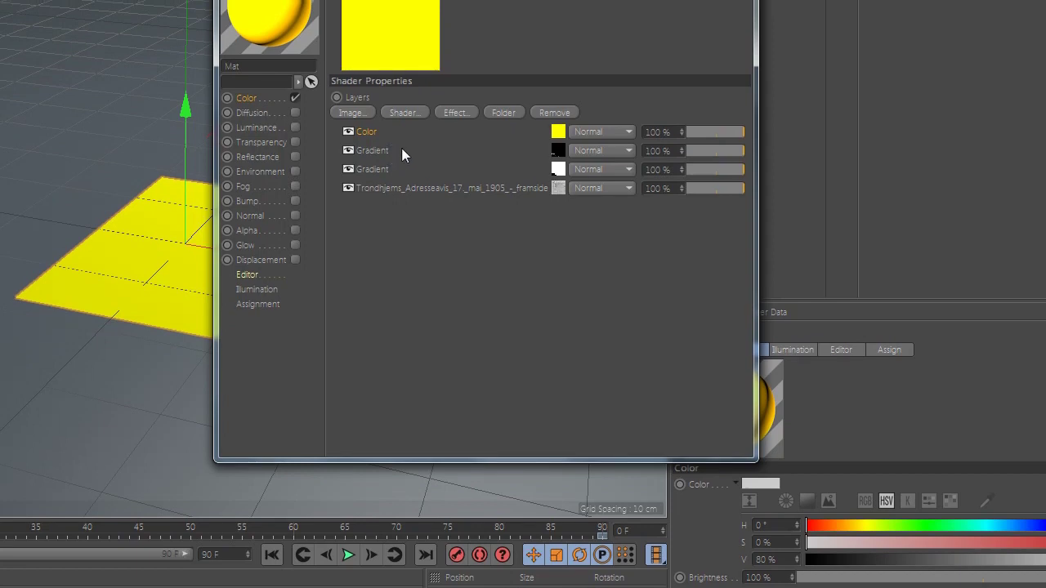
# Reorder the gradients, setting the upper one to Layer Mask and the lower one to Add.
pyautogui.moveTo(372, 169); pyautogui.dragTo(386, 163)
pyautogui.click(596, 171)
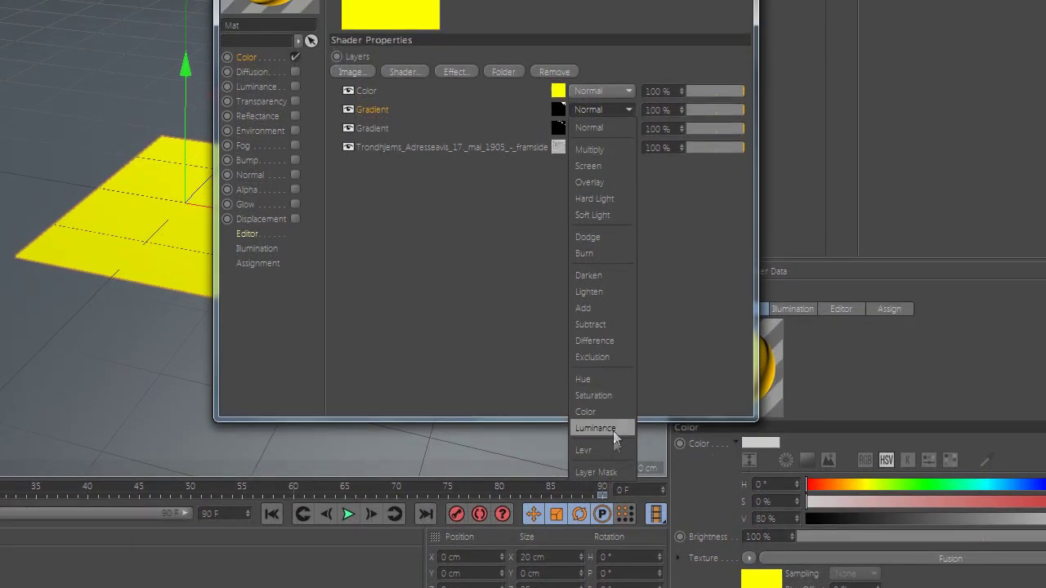
pyautogui.click(608, 441)
pyautogui.click(610, 147)
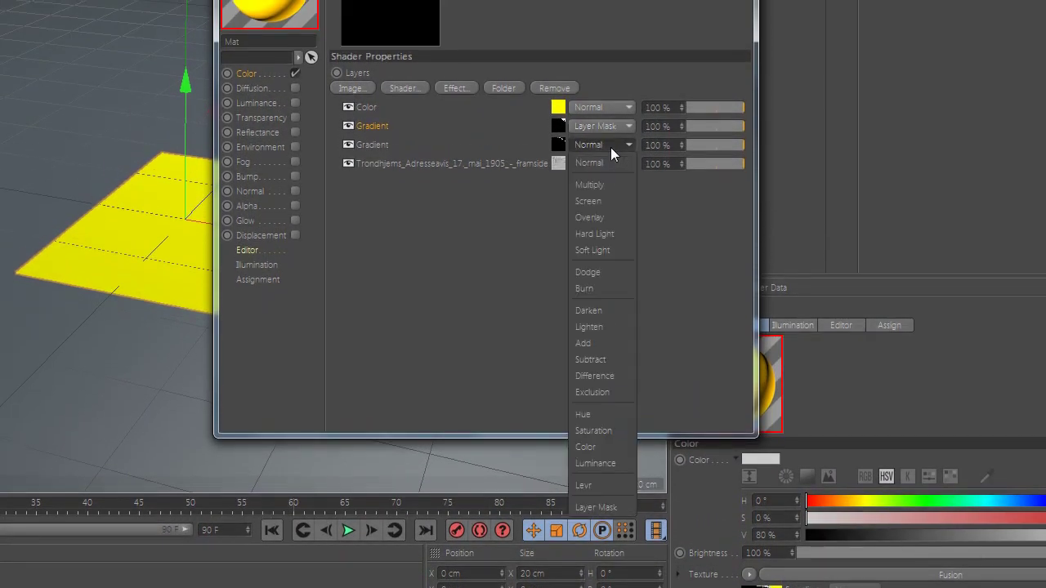
pyautogui.click(612, 342)
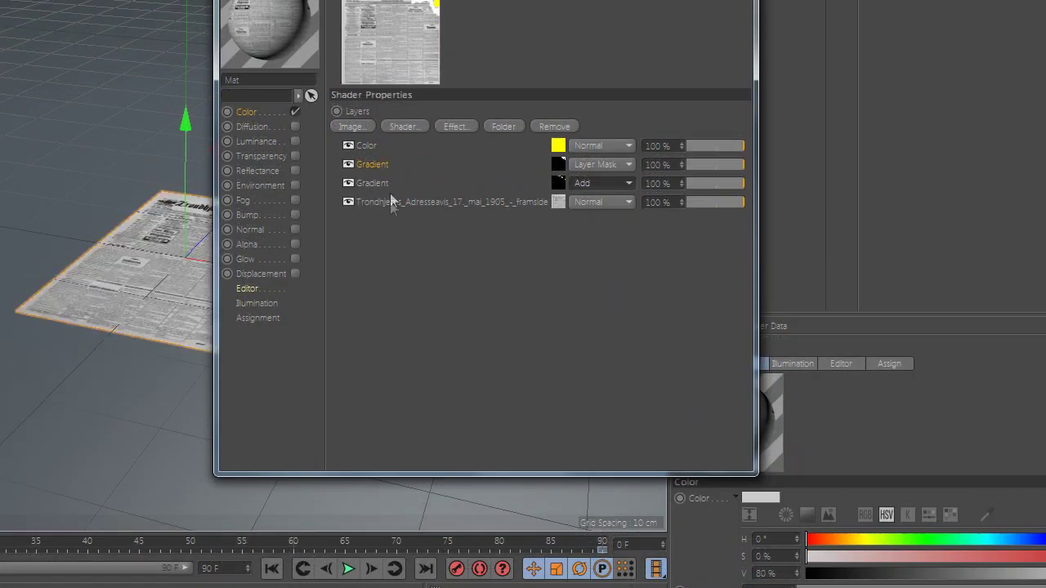
pyautogui.moveTo(378, 183); pyautogui.dragTo(356, 188)
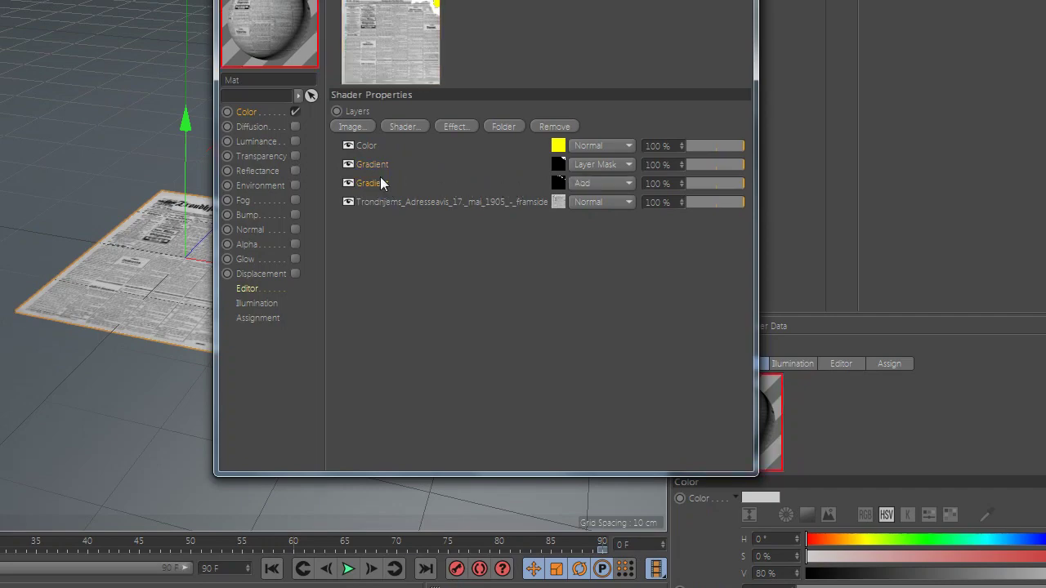
pyautogui.rightClick(380, 183)
# Copy the gradient shader and paste it as the material's Luminance texture.
pyautogui.click(420, 241)
pyautogui.click(274, 144)
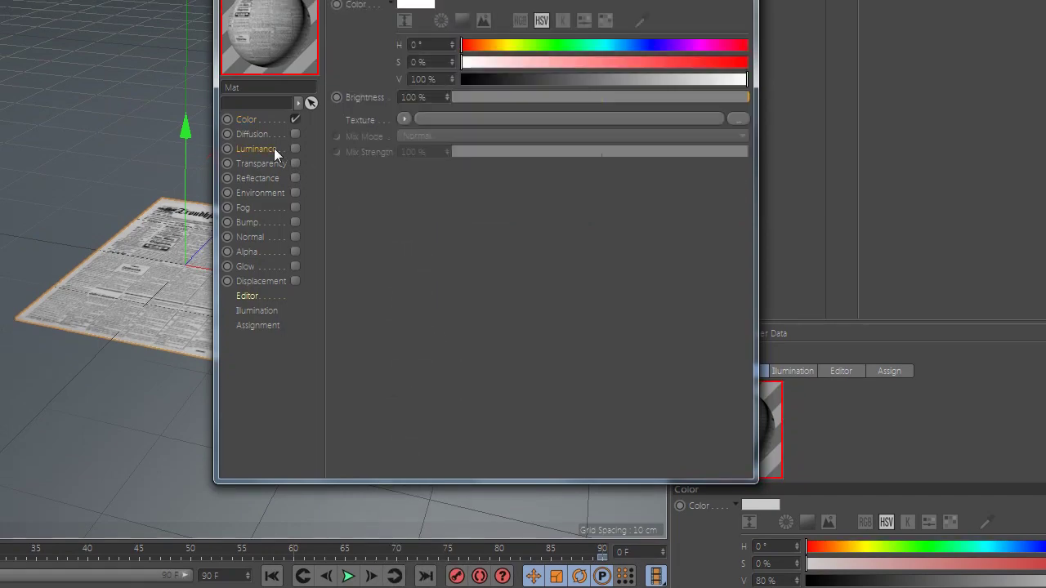
pyautogui.click(399, 147)
pyautogui.click(423, 225)
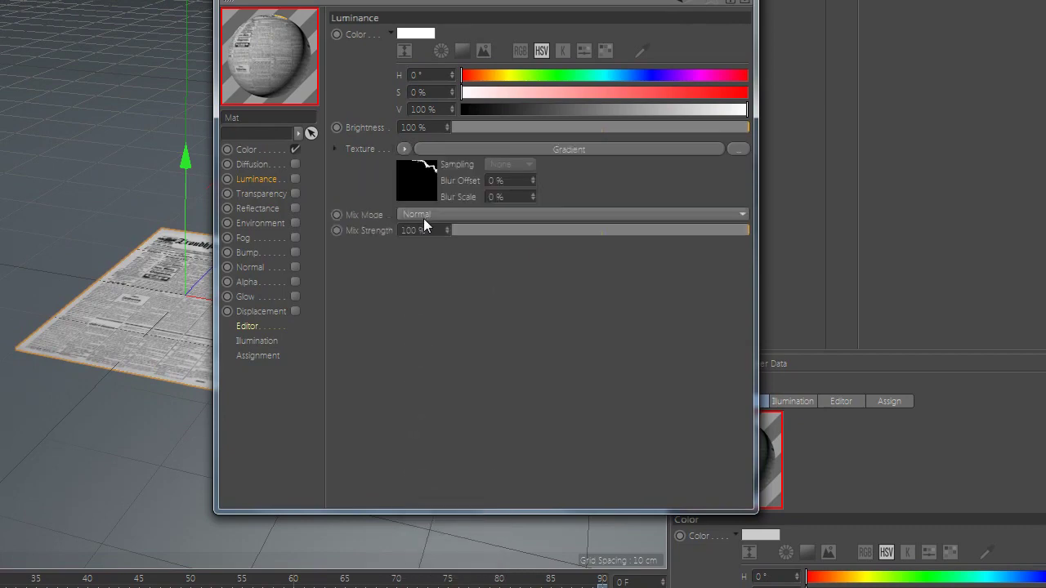
# Copy the first Gradient layer's shader and paste it into the Fusion Mask Channel.
pyautogui.click(272, 154)
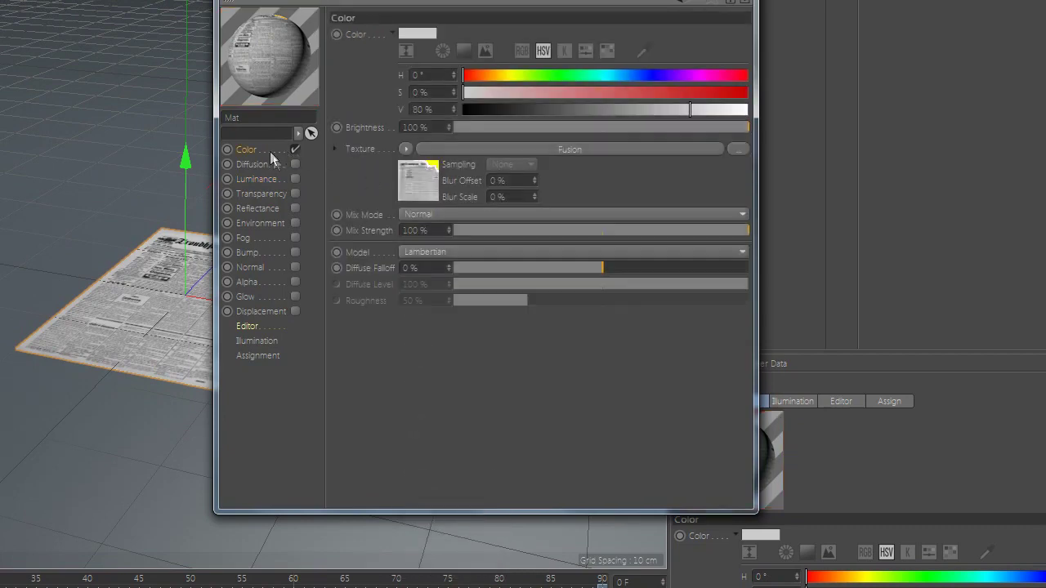
pyautogui.click(417, 199)
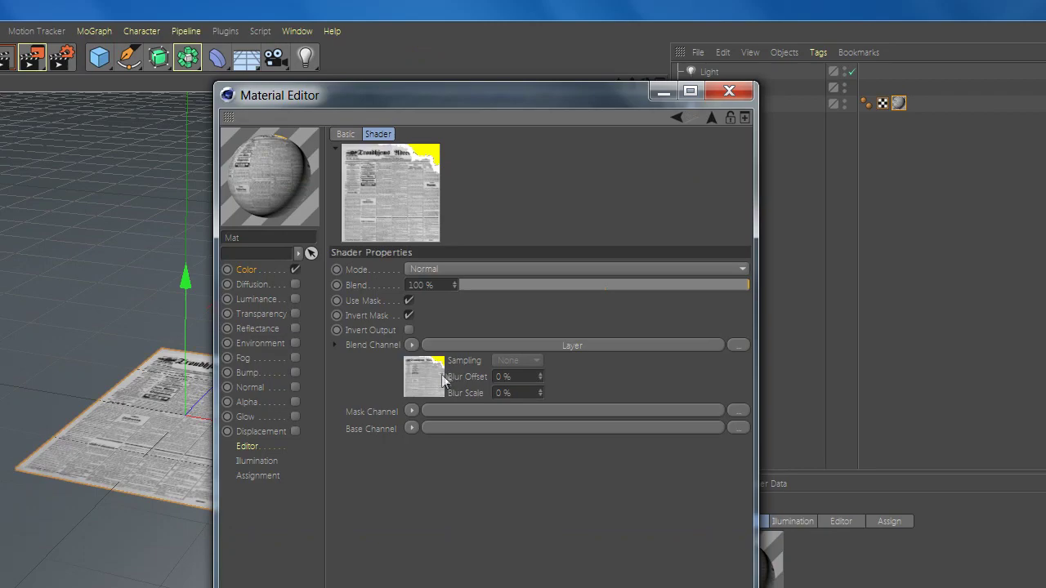
pyautogui.click(442, 378)
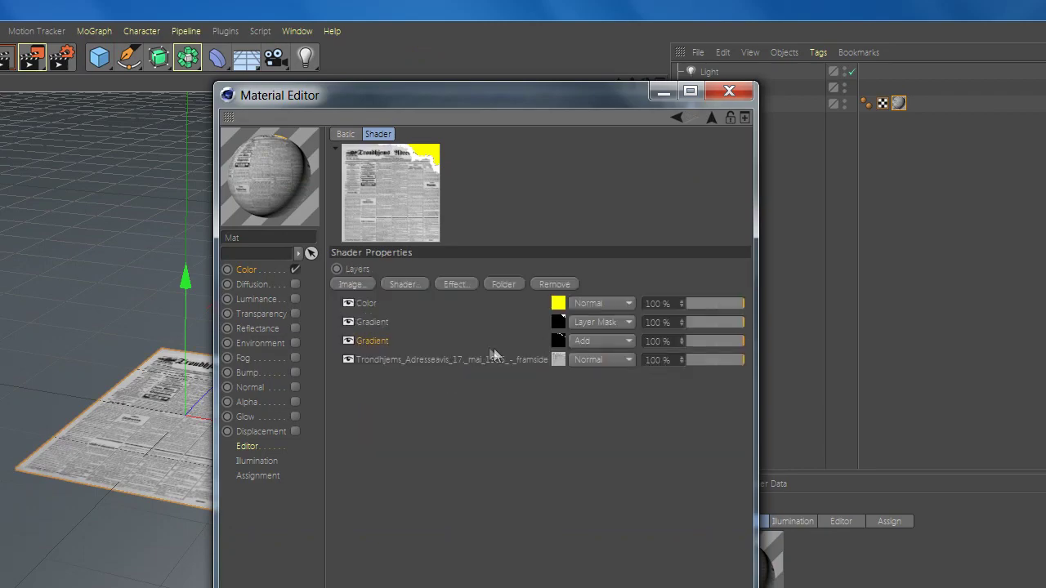
pyautogui.rightClick(373, 323)
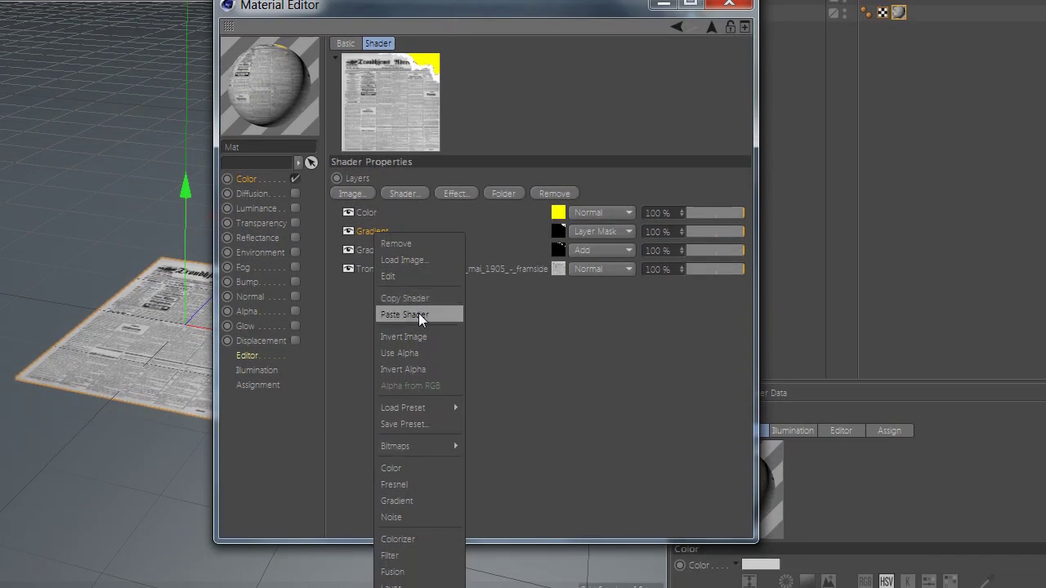
pyautogui.click(412, 305)
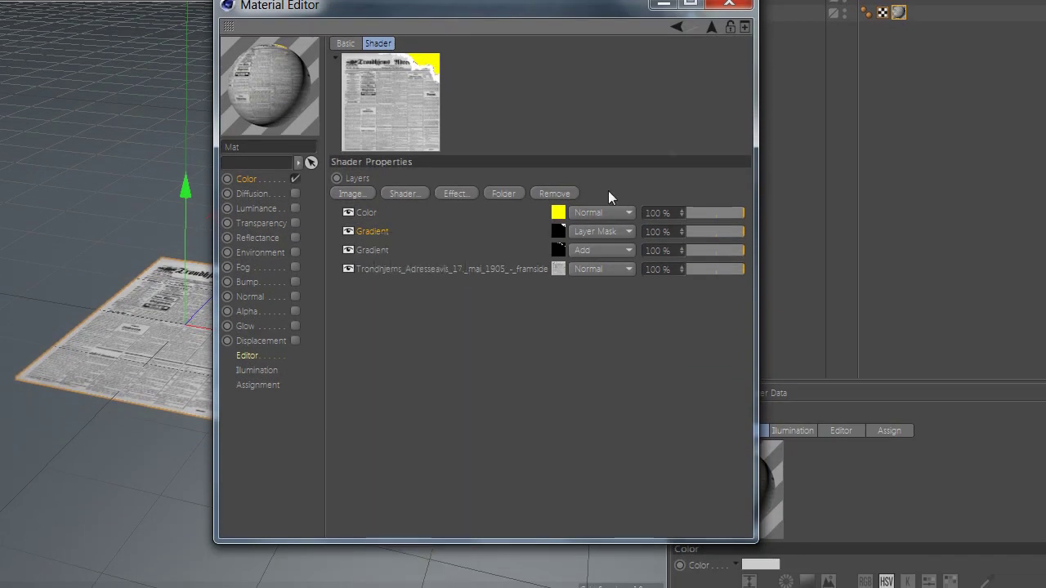
pyautogui.click(711, 118)
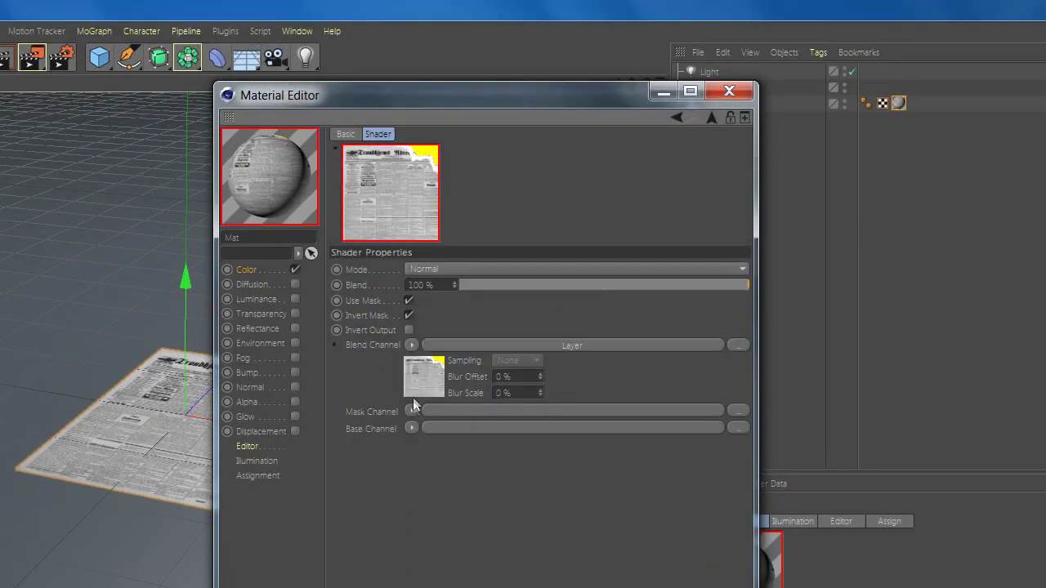
pyautogui.click(412, 411)
pyautogui.click(438, 381)
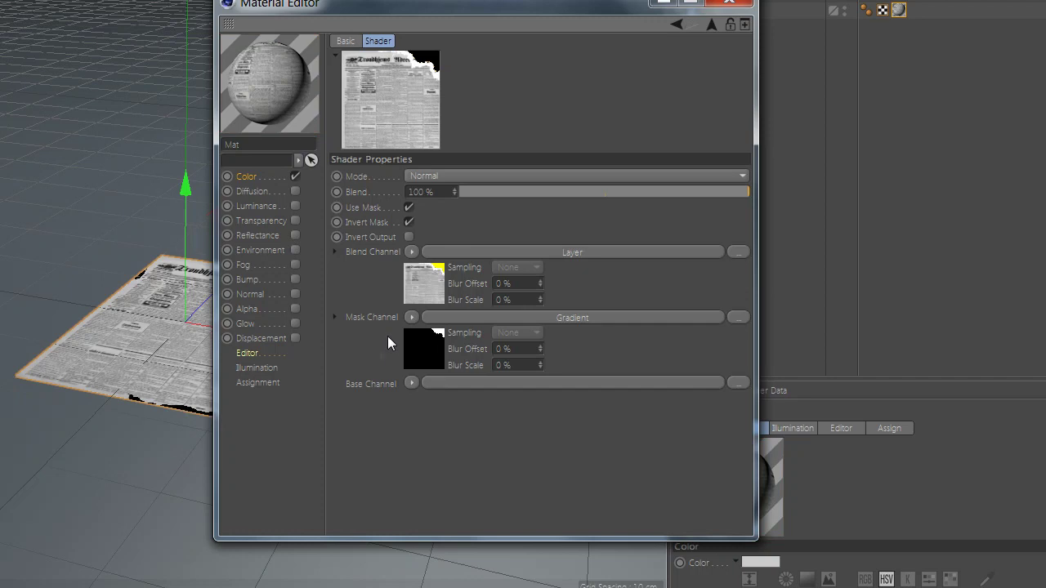
# Load a Noise into the Fusion base with 48% grey Color 2, Nutous type, 125% scale.
pyautogui.click(411, 383)
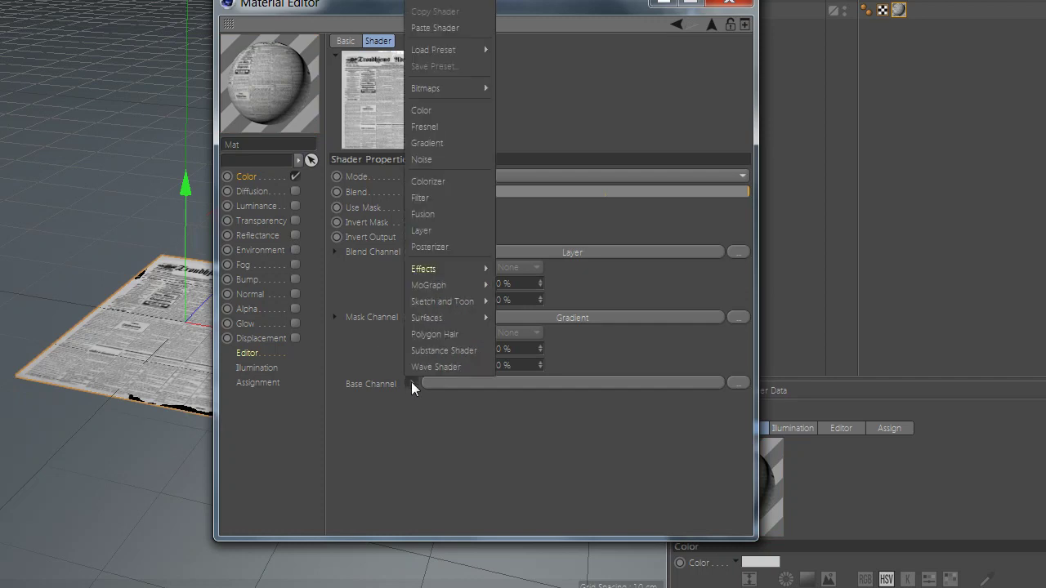
pyautogui.click(447, 160)
pyautogui.click(441, 412)
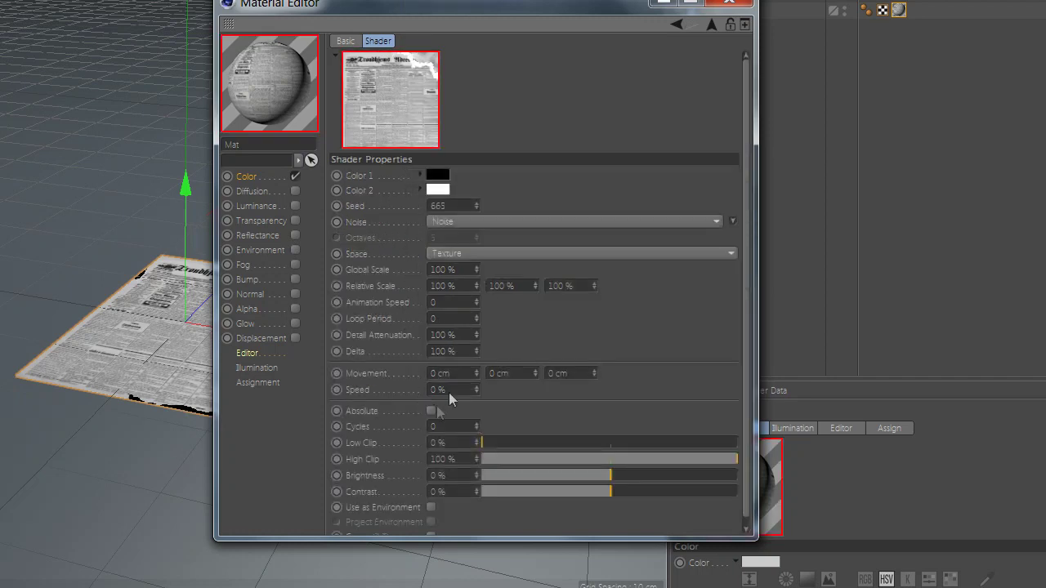
pyautogui.click(438, 189)
pyautogui.write('45')
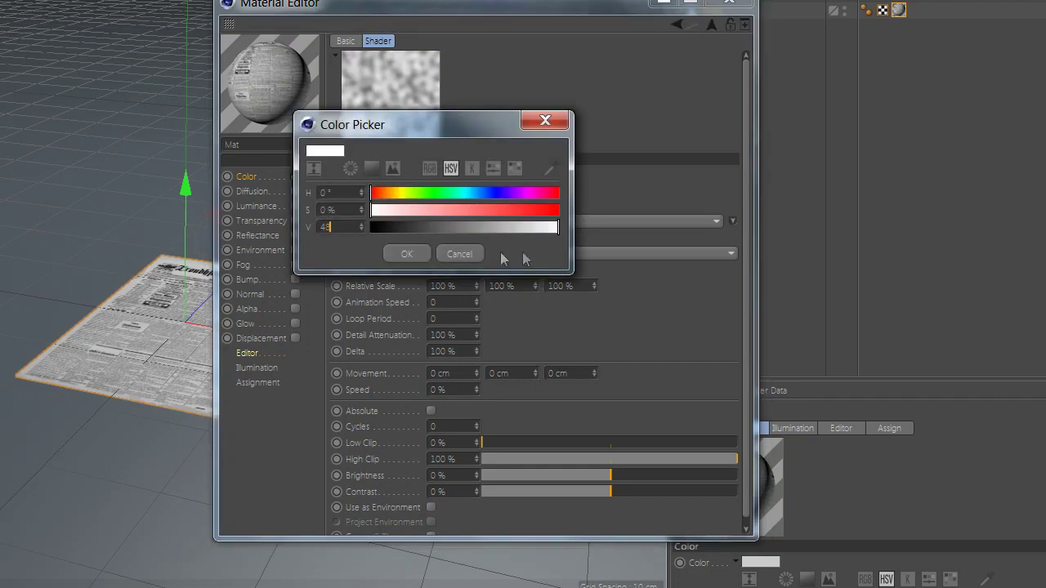
pyautogui.press('Return')
pyautogui.click(407, 254)
pyautogui.click(488, 219)
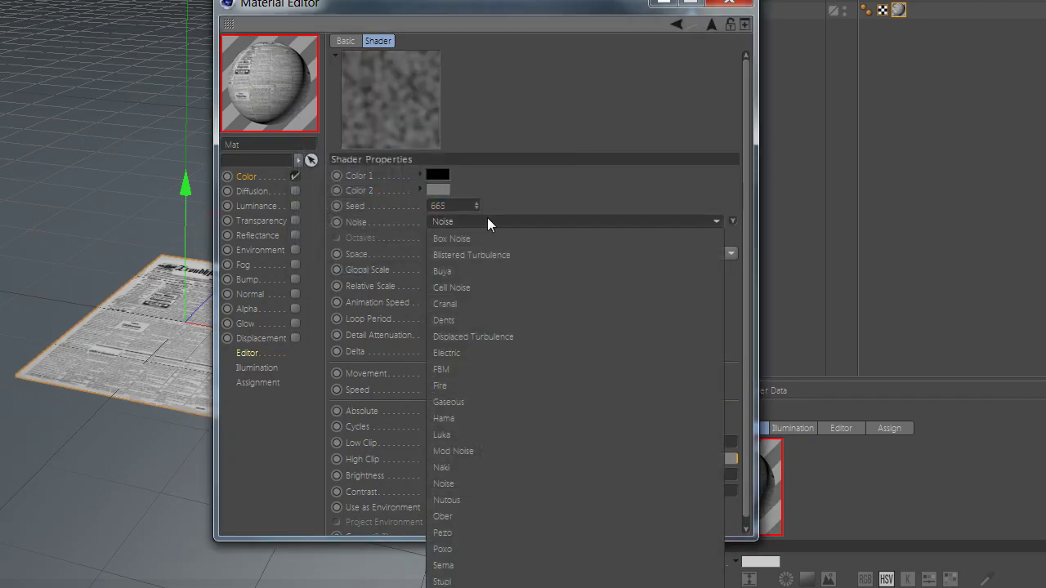
pyautogui.click(468, 441)
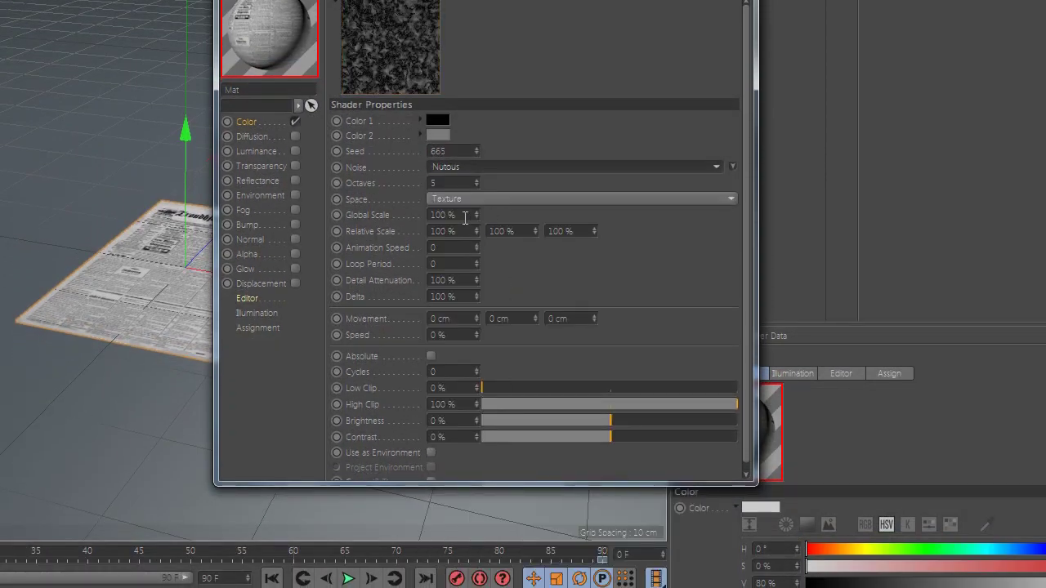
pyautogui.doubleClick(464, 216)
pyautogui.write('125')
pyautogui.press('Return')
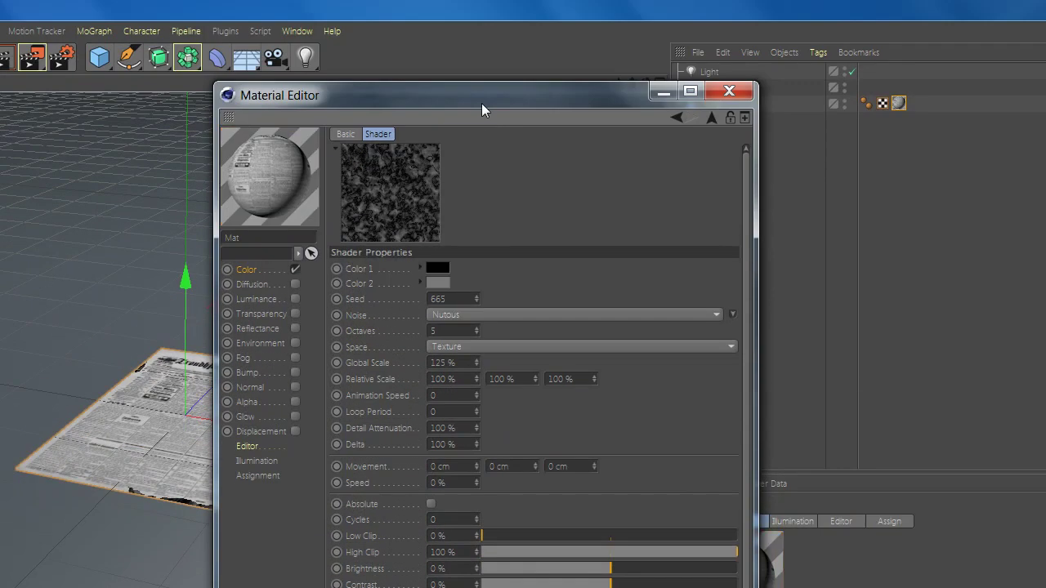
pyautogui.moveTo(481, 103); pyautogui.dragTo(566, 113)
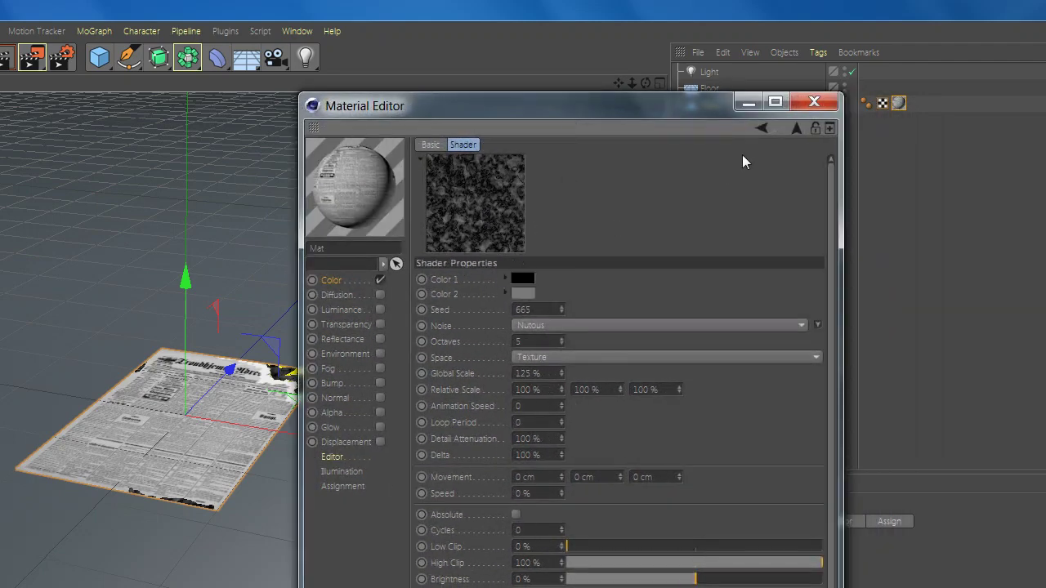
# Copy the gradient shader from the Fusion's mask channel.
pyautogui.click(784, 125)
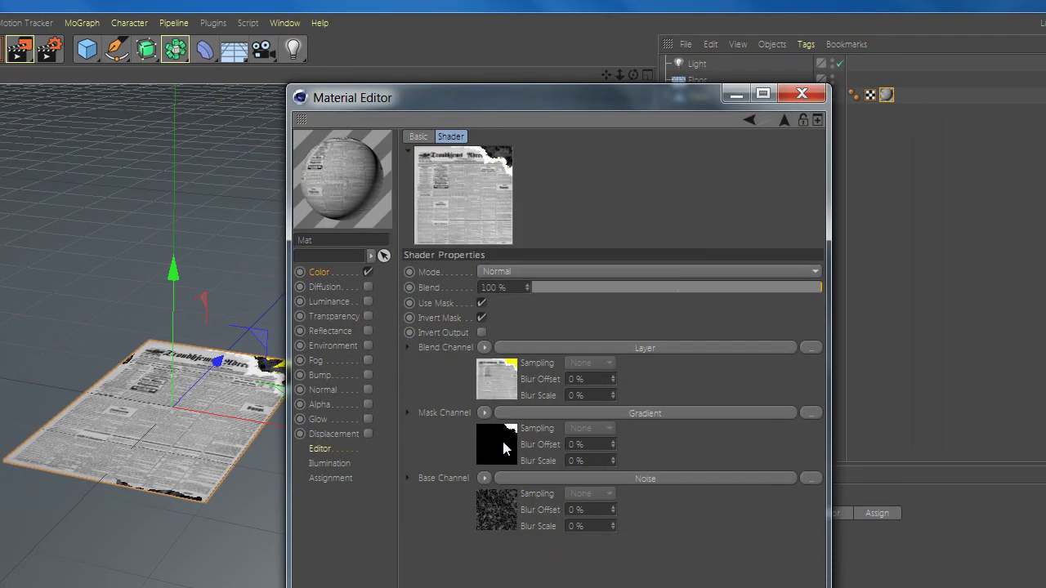
pyautogui.click(501, 438)
pyautogui.click(784, 120)
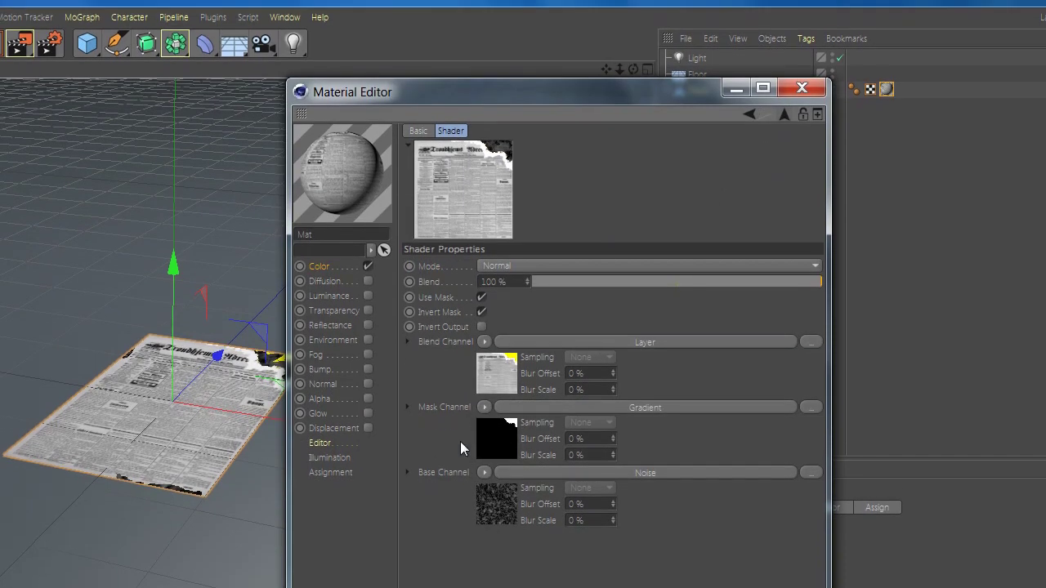
pyautogui.click(483, 406)
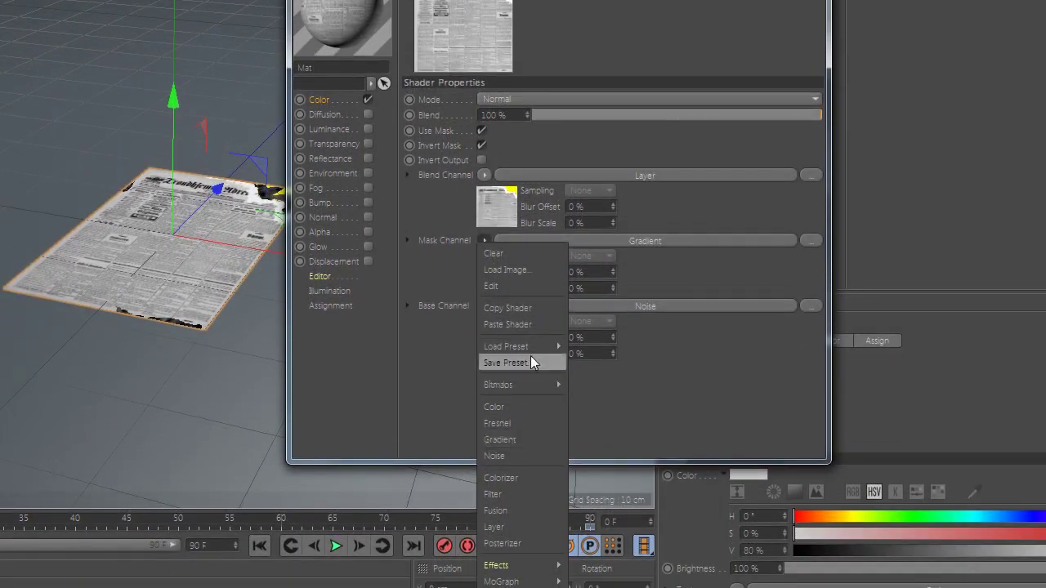
pyautogui.click(510, 308)
# Enable alpha with a Fusion texture, Use and Invert Mask on, and the gradient pasted as mask.
pyautogui.click(369, 232)
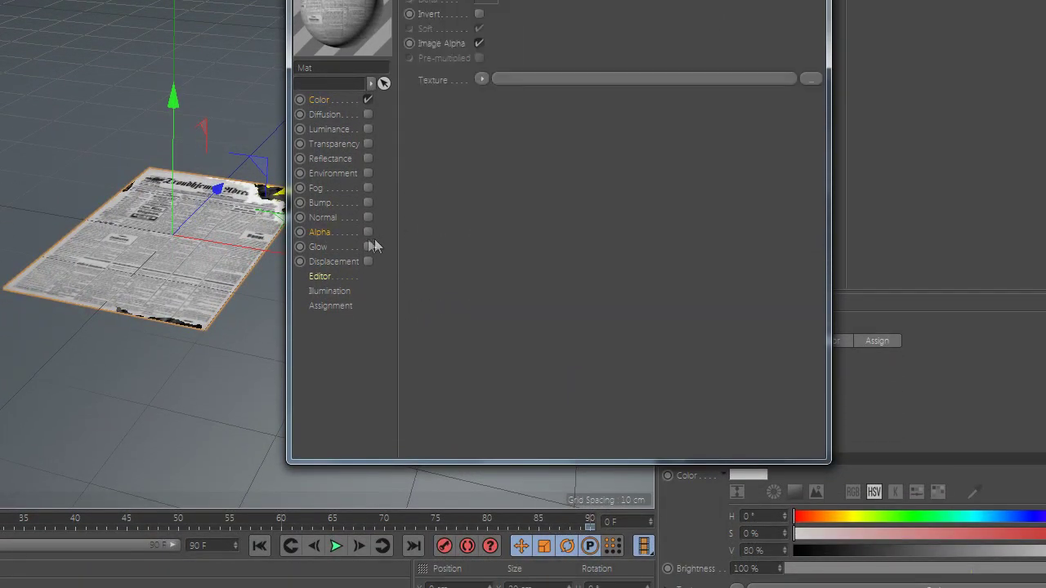
pyautogui.click(367, 232)
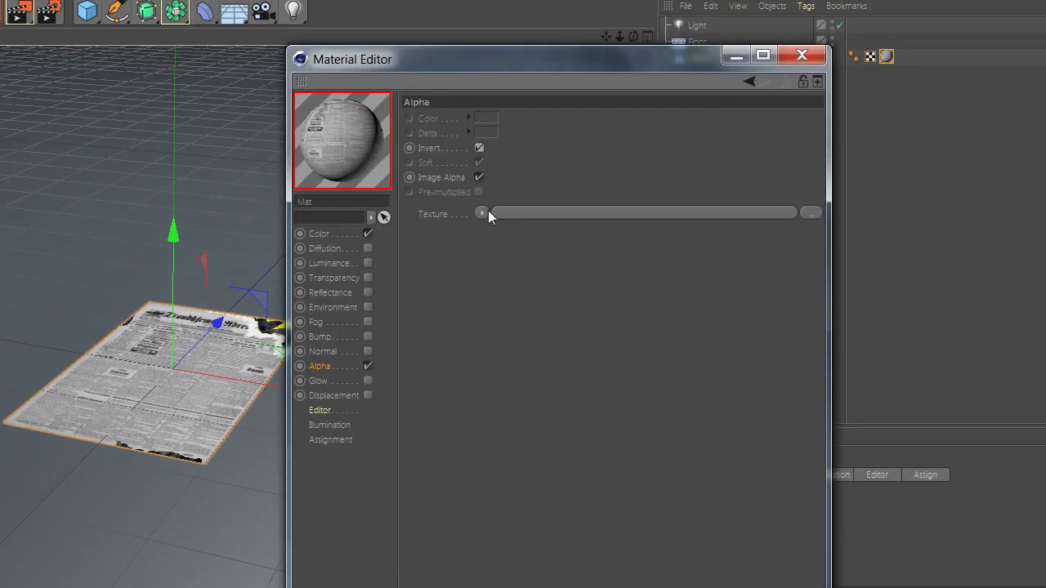
pyautogui.click(482, 214)
pyautogui.click(516, 447)
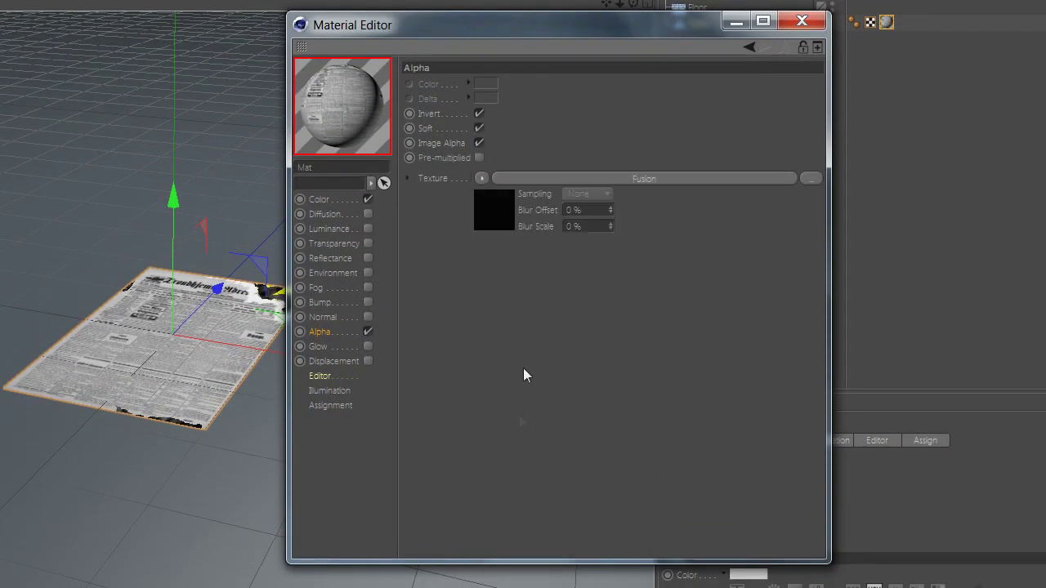
pyautogui.click(500, 223)
pyautogui.click(481, 231)
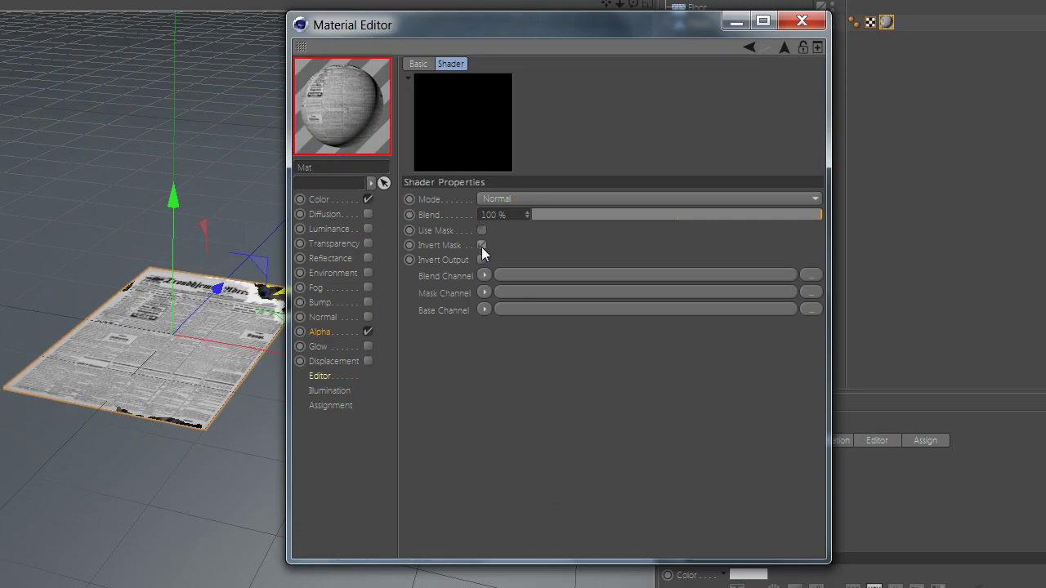
pyautogui.click(485, 293)
pyautogui.click(523, 358)
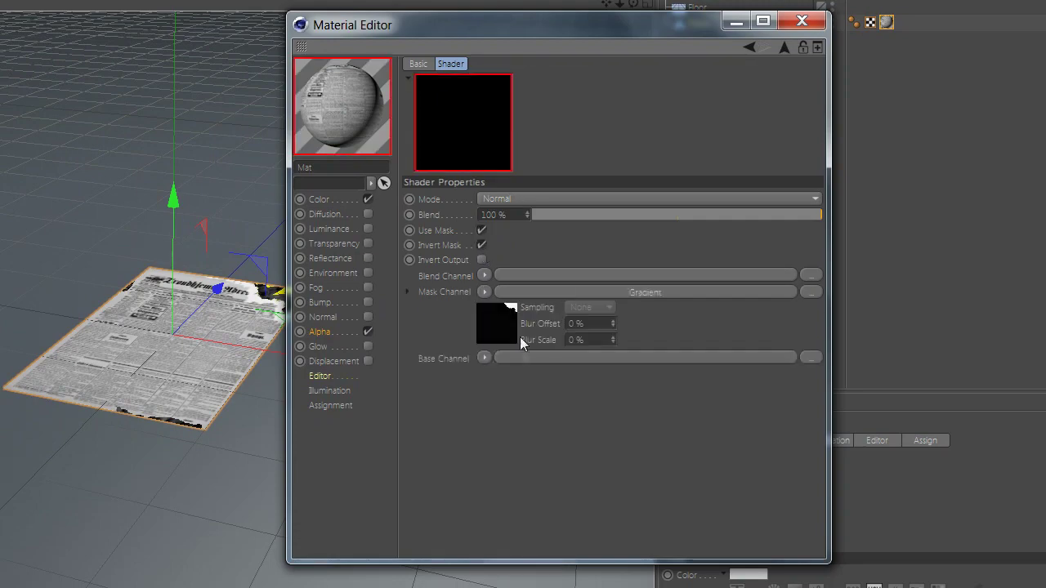
# Give the alpha Fusion base a Fire noise at 125% scale, 24% high clip and 78% contrast.
pyautogui.click(486, 357)
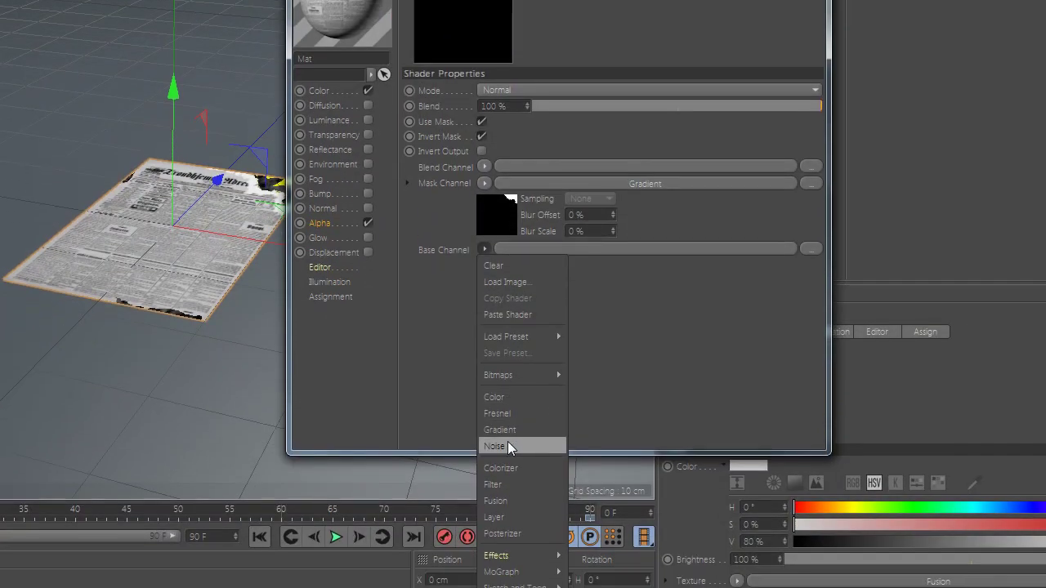
pyautogui.click(508, 441)
pyautogui.click(511, 293)
pyautogui.click(554, 135)
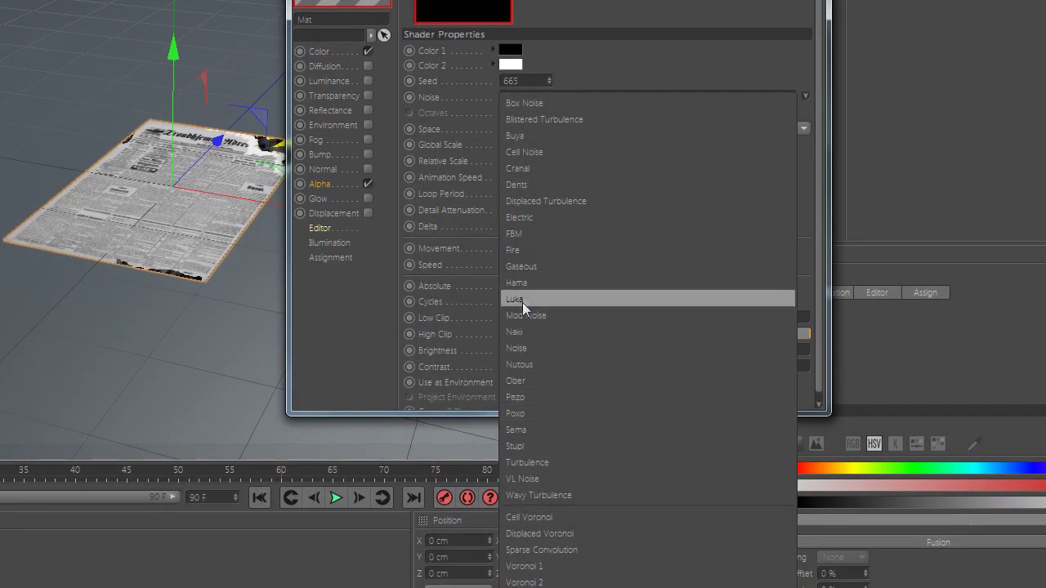
pyautogui.click(532, 251)
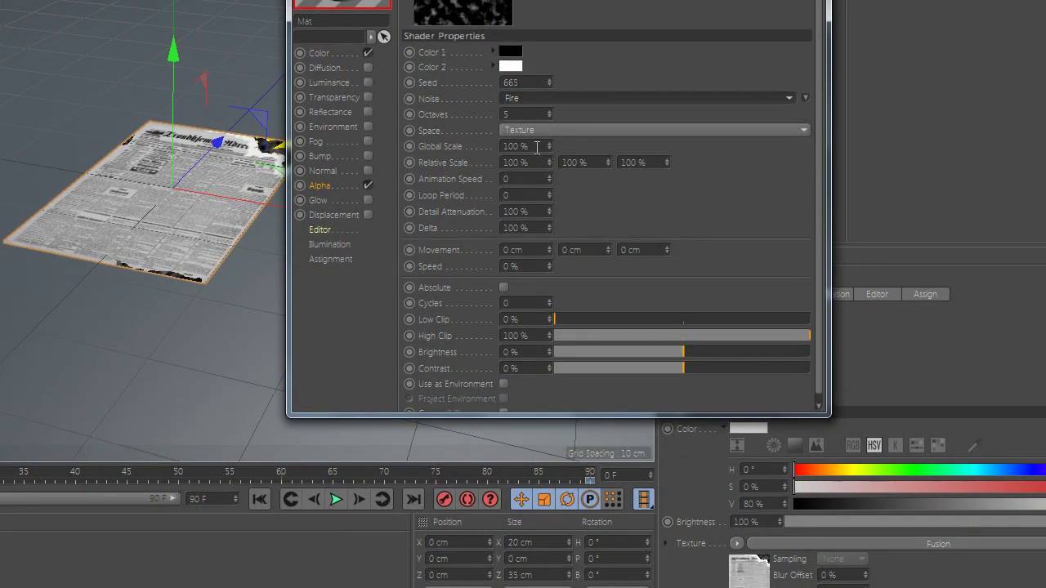
pyautogui.click(537, 147)
pyautogui.write('125')
pyautogui.press('Return')
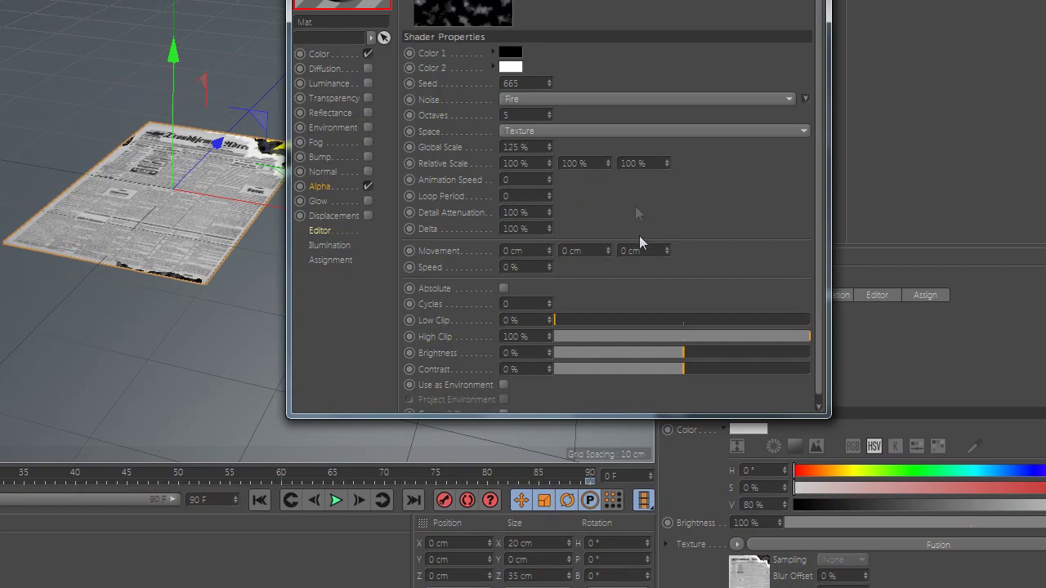
pyautogui.moveTo(641, 337)
pyautogui.mouseDown()
pyautogui.moveTo(601, 336)
pyautogui.moveTo(614, 337)
pyautogui.mouseUp()
pyautogui.moveTo(683, 370); pyautogui.dragTo(809, 372)
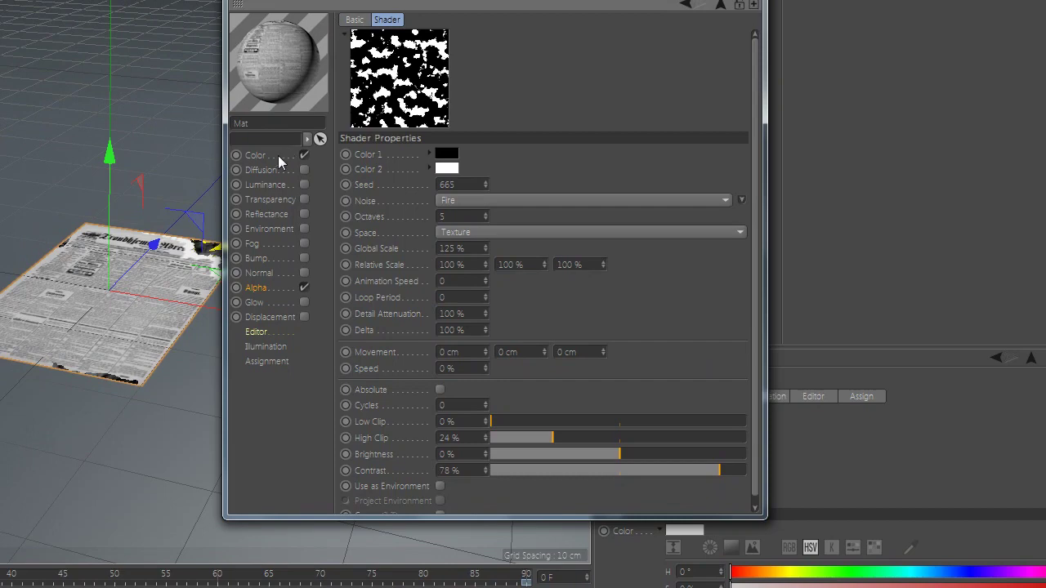
pyautogui.click(278, 155)
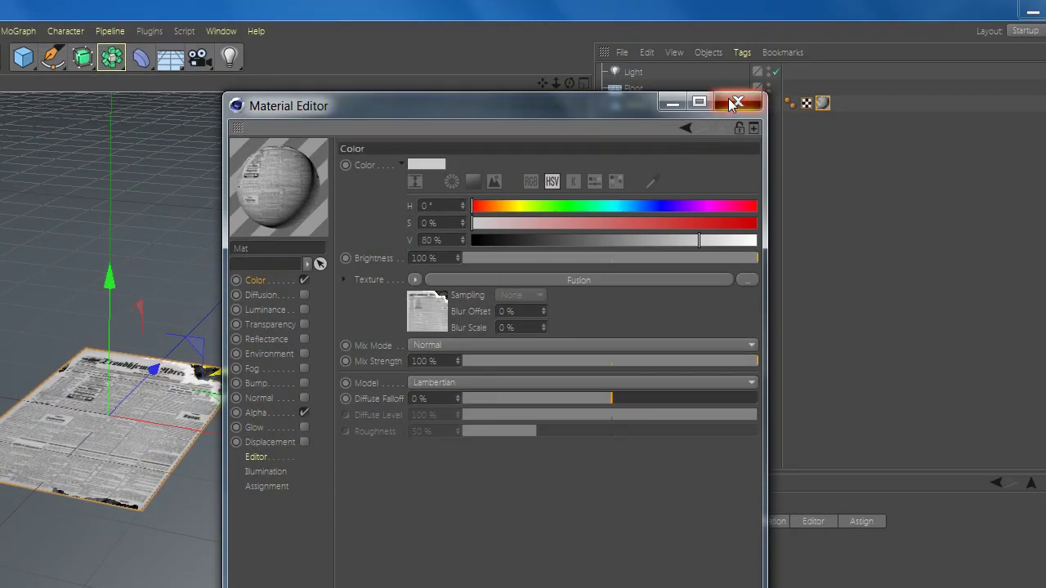
# Select the plane's texture tag with the scale tool in Texture mode and Enable Axis on.
pyautogui.click(735, 103)
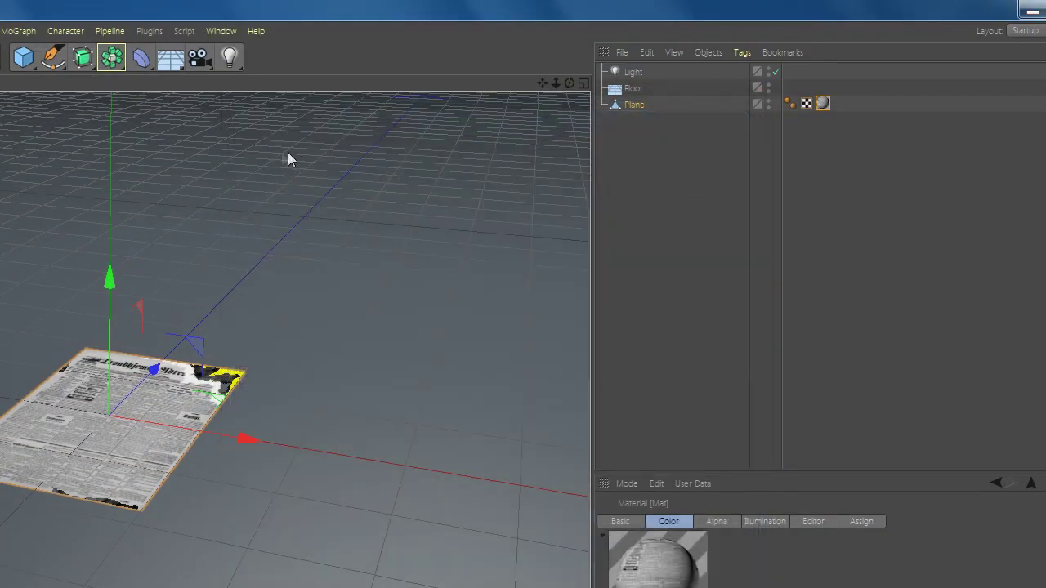
pyautogui.scroll(-5, 262, 440)
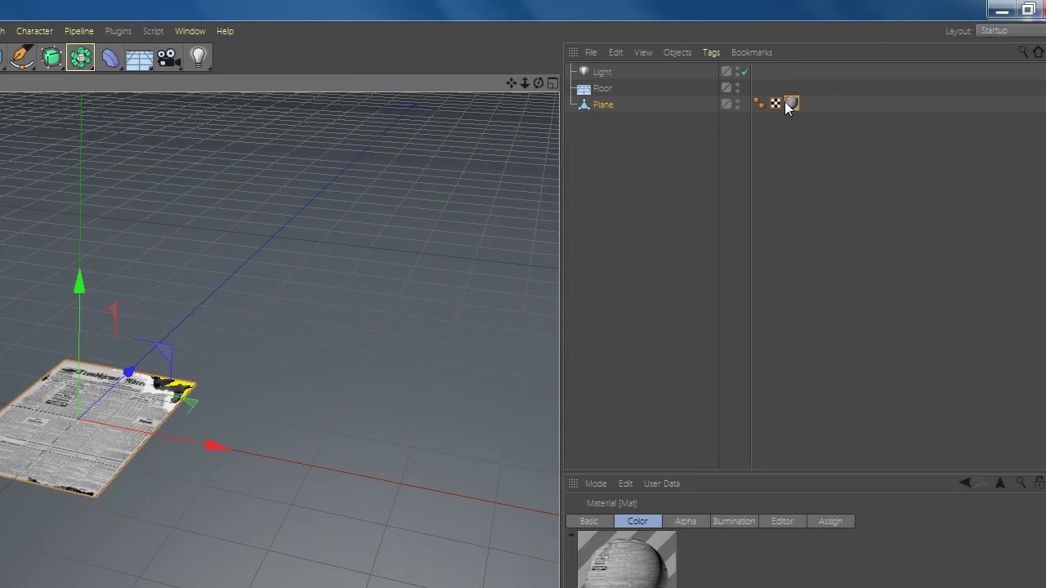
pyautogui.click(790, 105)
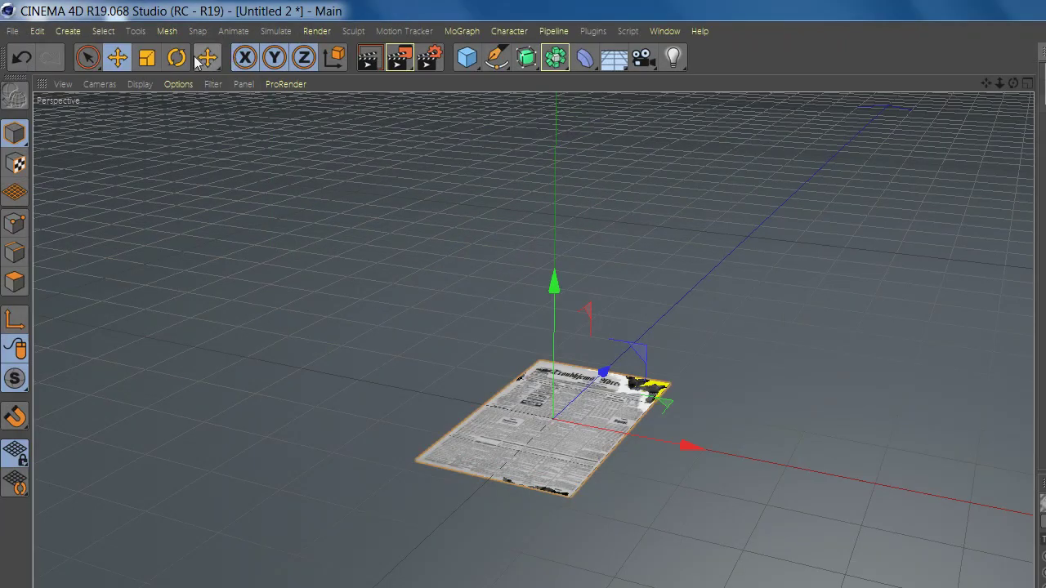
pyautogui.click(140, 62)
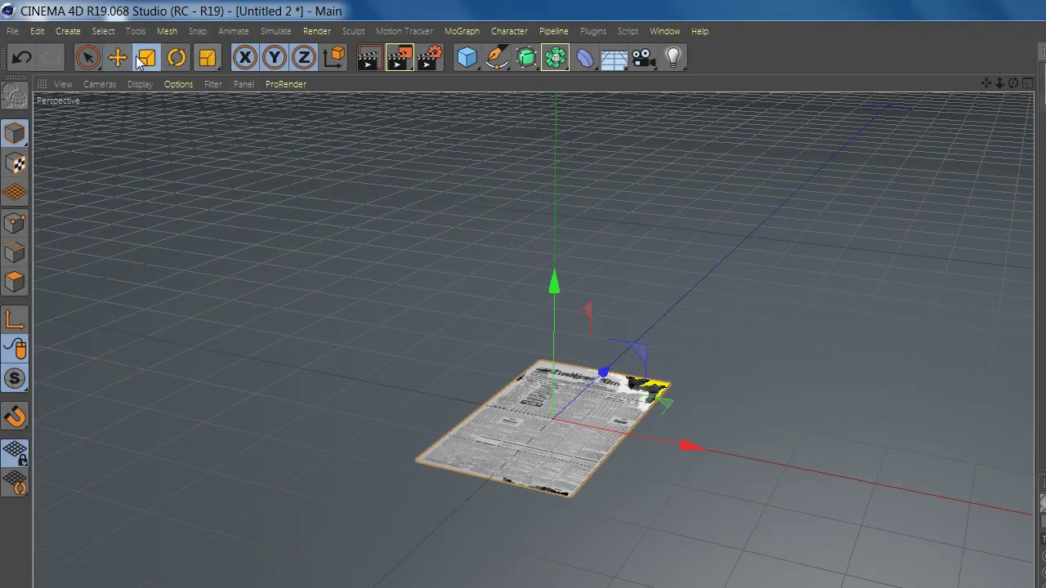
pyautogui.click(17, 166)
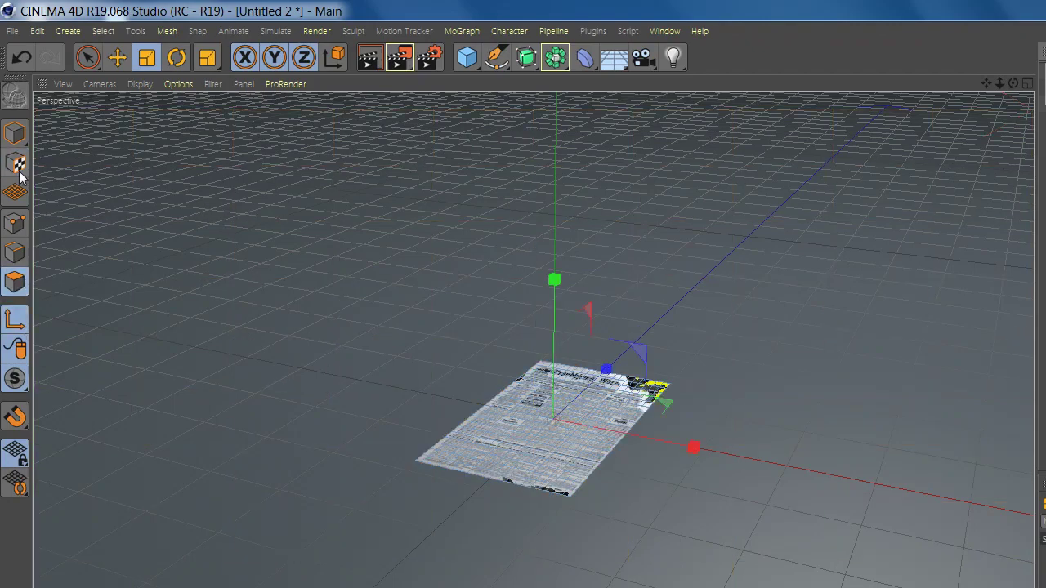
pyautogui.click(25, 323)
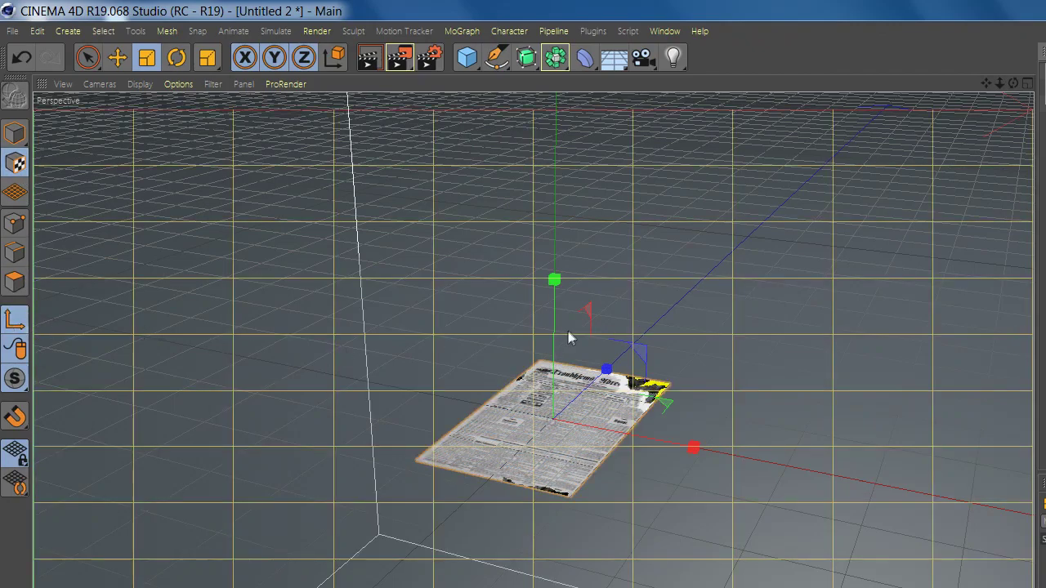
# Scale the newspaper texture box to fit the plane, then return to Model mode.
pyautogui.scroll(-5, 568, 330)
pyautogui.scroll(-5, 639, 416)
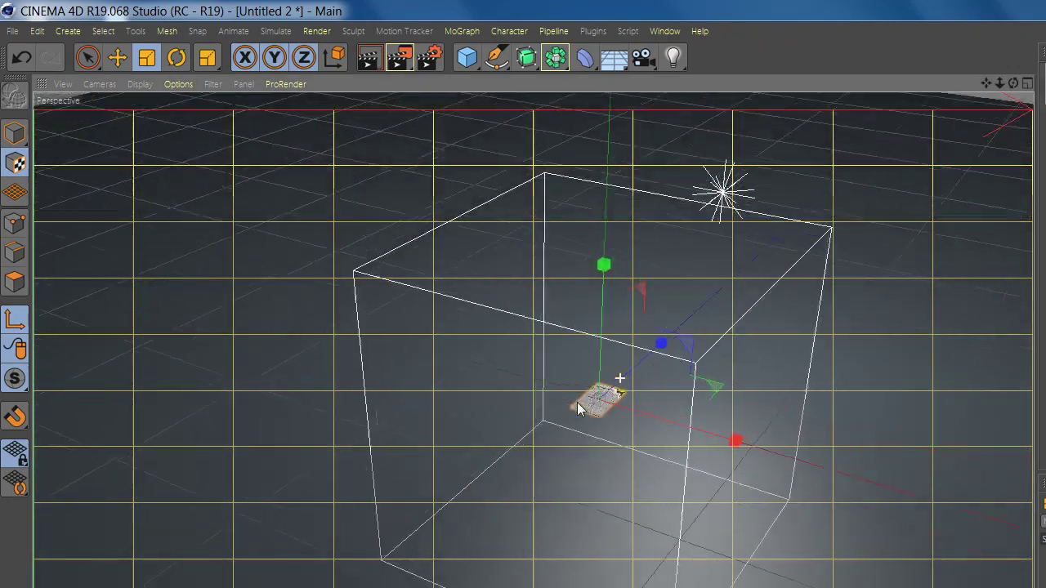
pyautogui.moveTo(603, 264); pyautogui.dragTo(599, 377)
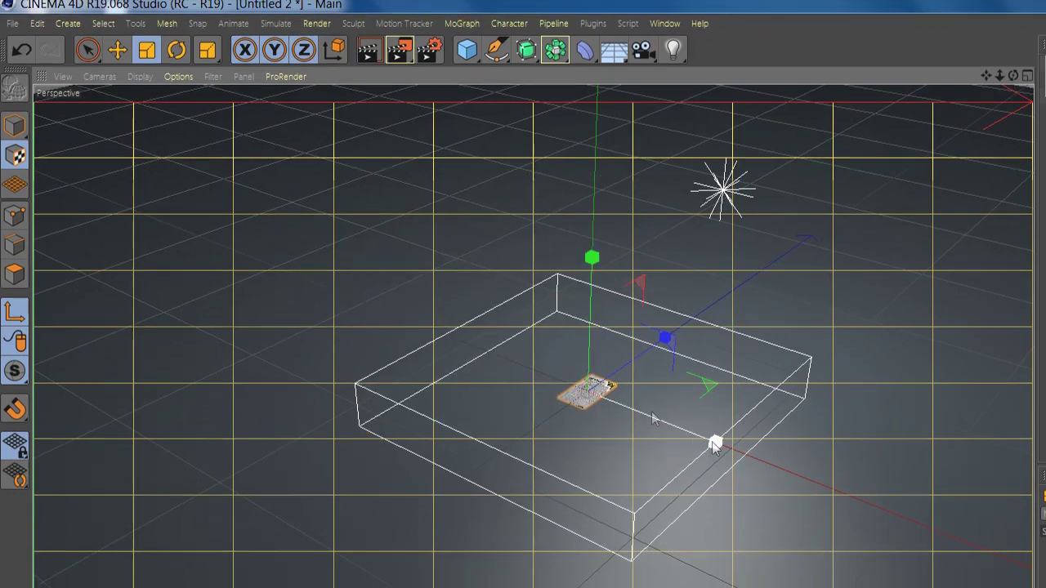
pyautogui.moveTo(713, 445); pyautogui.dragTo(607, 395)
pyautogui.scroll(2, 618, 368)
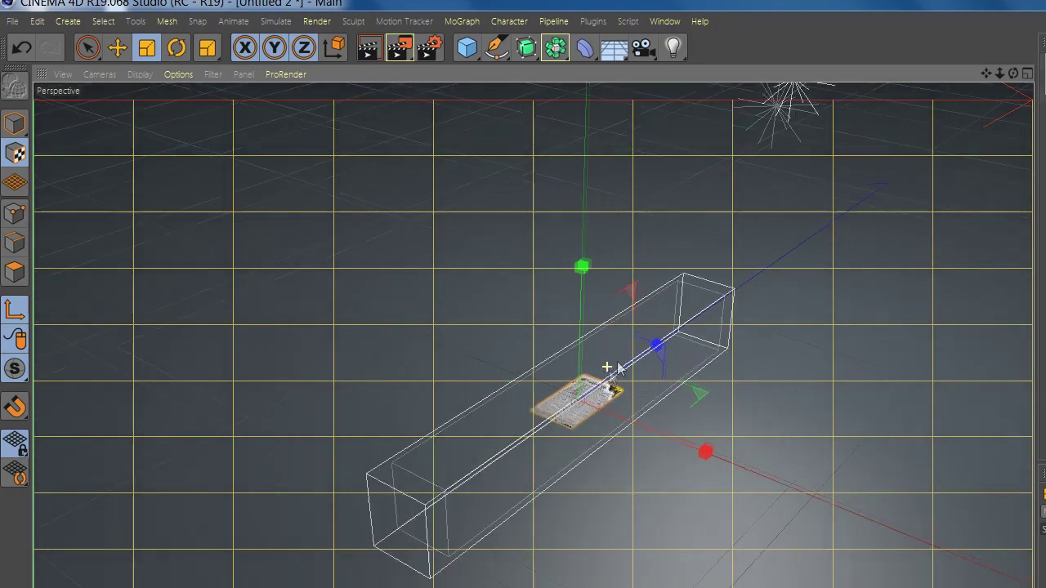
pyautogui.moveTo(612, 365)
pyautogui.mouseDown()
pyautogui.moveTo(619, 397)
pyautogui.moveTo(627, 364)
pyautogui.moveTo(642, 394)
pyautogui.moveTo(617, 365)
pyautogui.moveTo(501, 441)
pyautogui.moveTo(754, 441)
pyautogui.moveTo(532, 172)
pyautogui.moveTo(445, 228)
pyautogui.moveTo(479, 156)
pyautogui.mouseUp()
pyautogui.moveTo(415, 147); pyautogui.dragTo(417, 183)
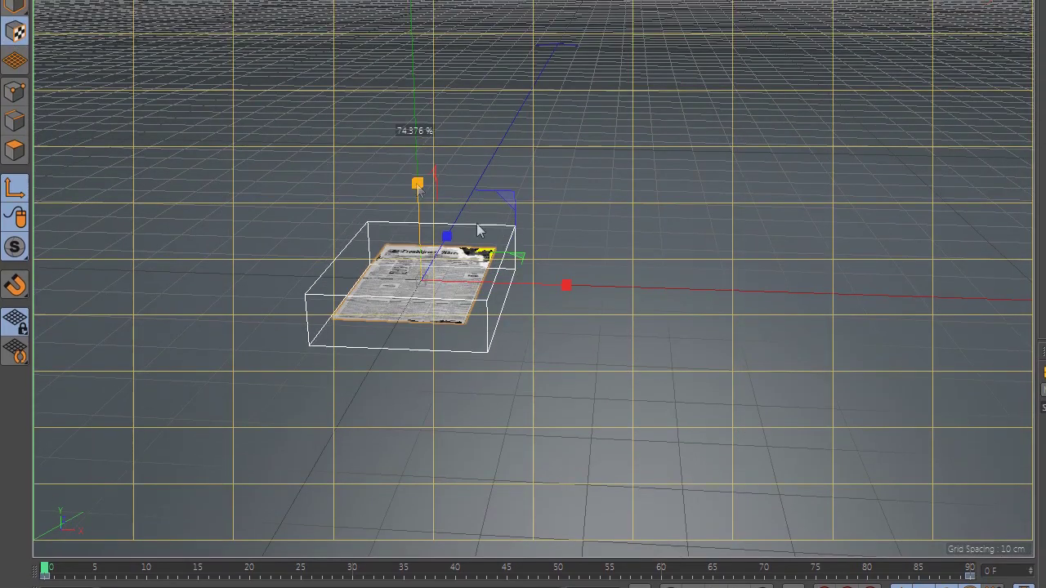
pyautogui.moveTo(564, 287)
pyautogui.mouseDown()
pyautogui.moveTo(444, 303)
pyautogui.moveTo(449, 322)
pyautogui.moveTo(399, 315)
pyautogui.moveTo(153, 148)
pyautogui.mouseUp()
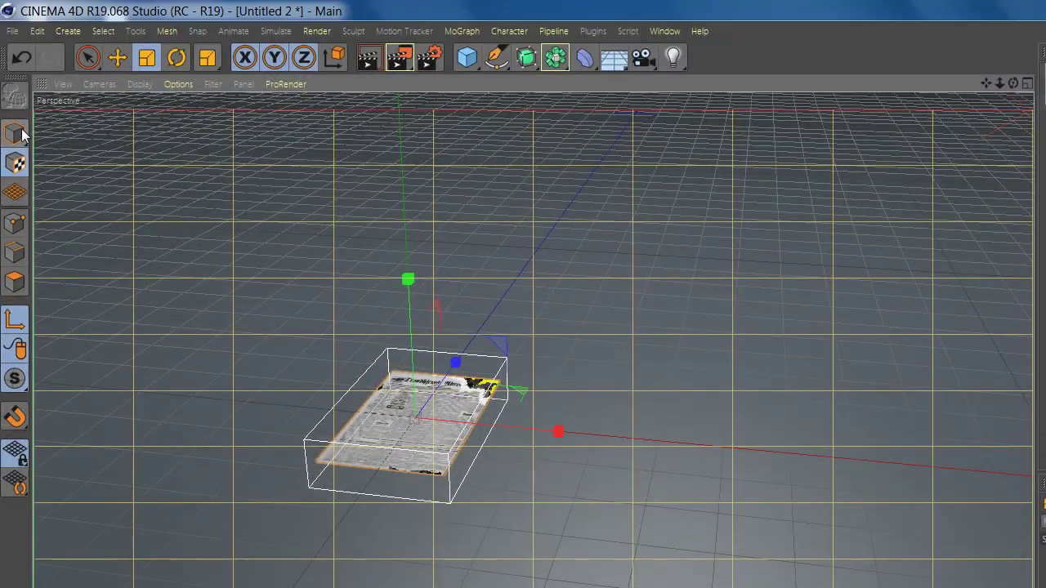
pyautogui.click(23, 134)
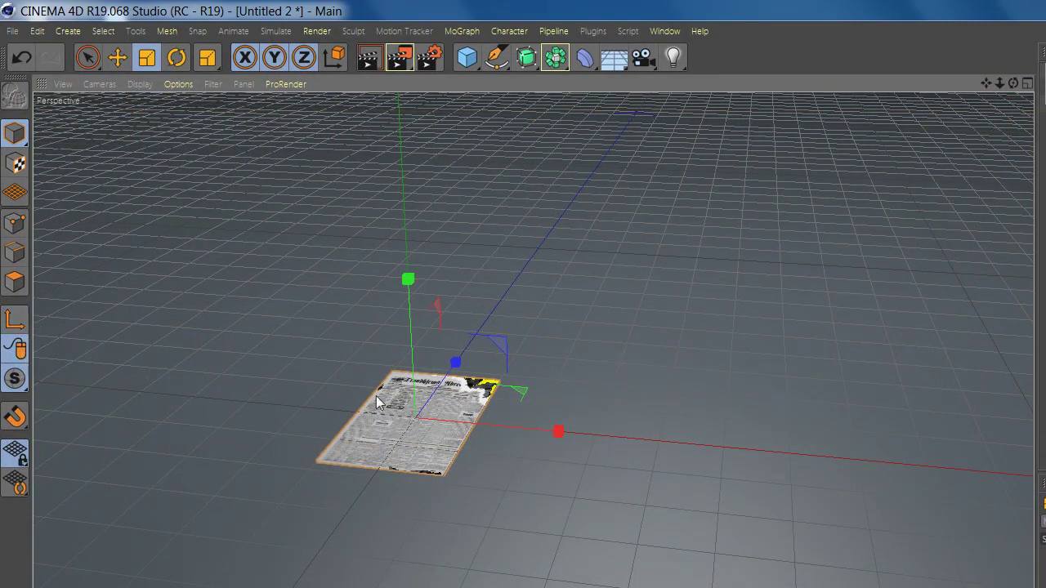
pyautogui.scroll(2, 377, 400)
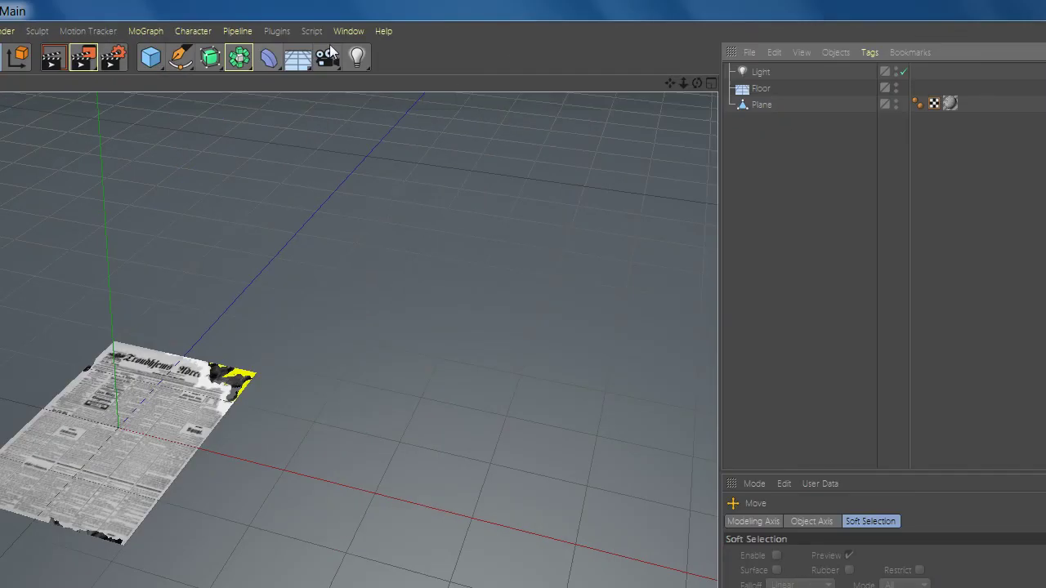
# Add a TurbulenceFD Container and attach a TurbulenceFD Emitter tag to the Plane.
pyautogui.click(278, 30)
pyautogui.moveTo(343, 160)
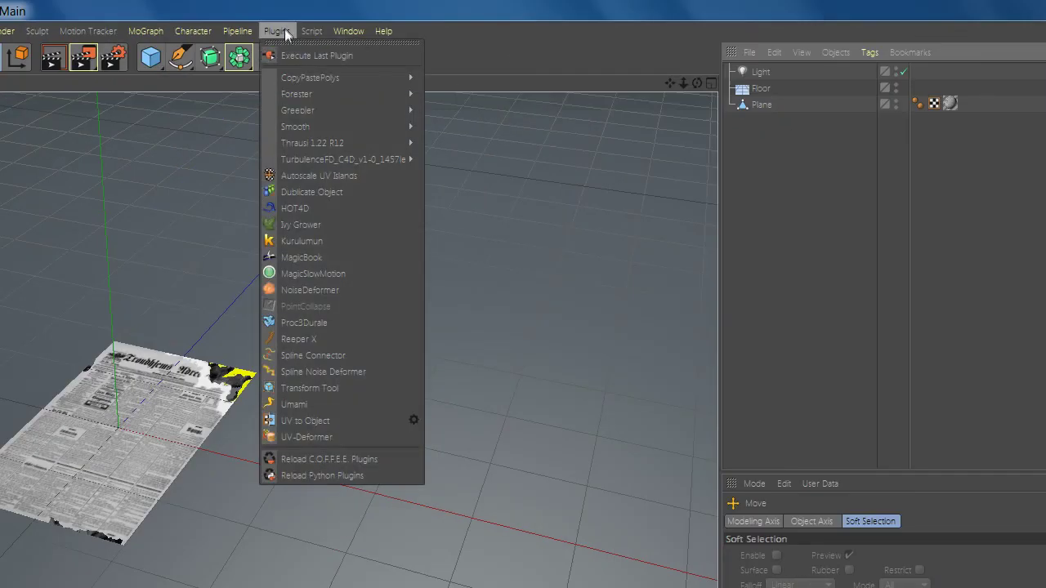
pyautogui.click(441, 164)
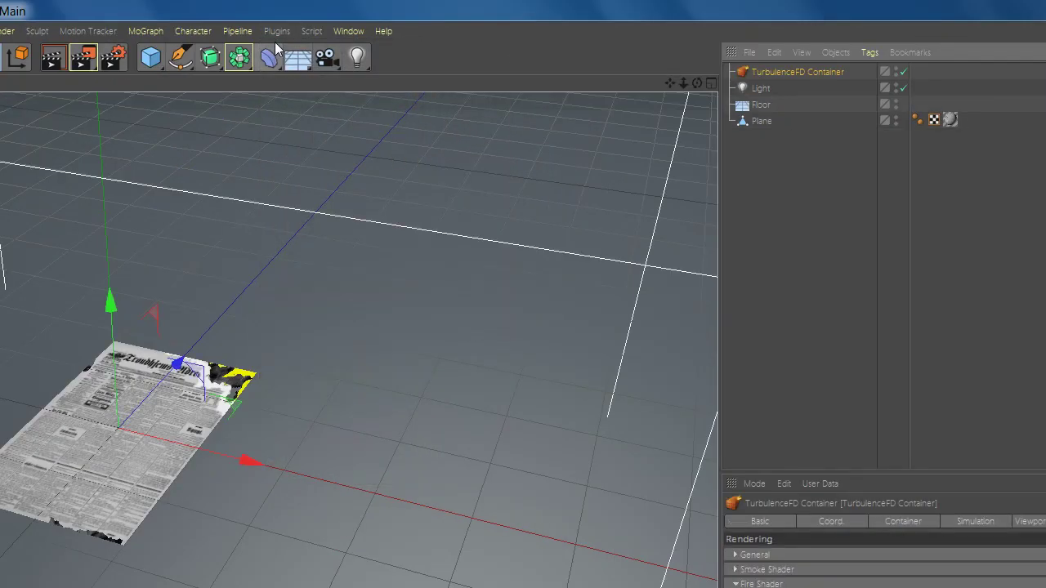
pyautogui.rightClick(722, 125)
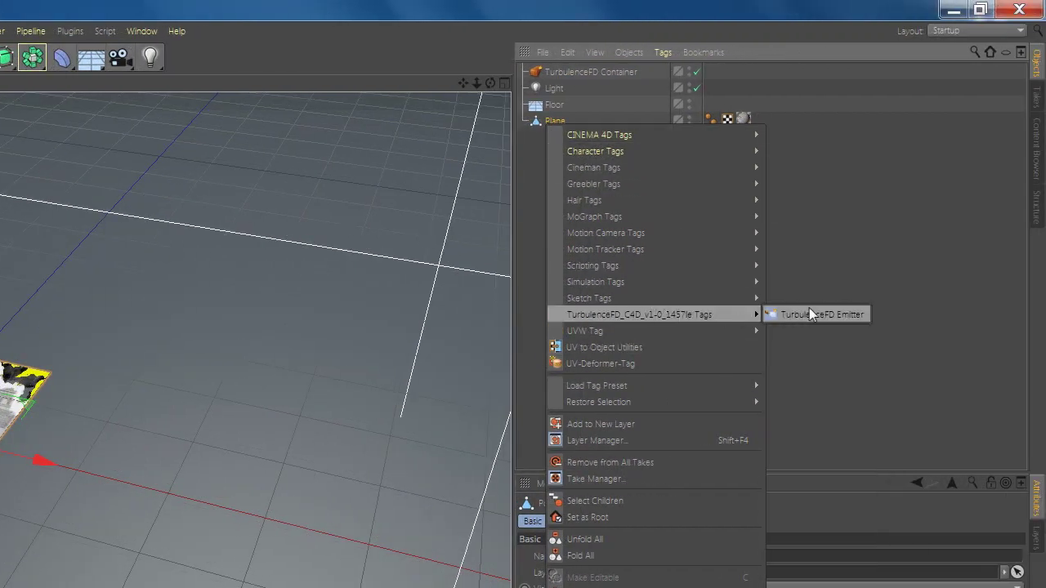
pyautogui.click(809, 313)
# Set the container grid size to 45 cm on X, Y and Z, and raise it above the plane.
pyautogui.click(626, 74)
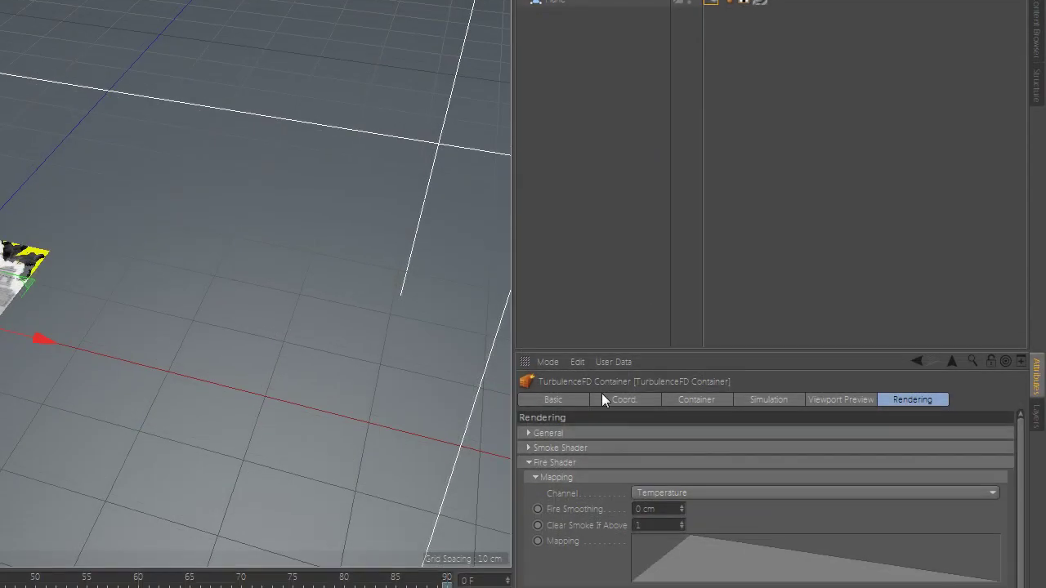
pyautogui.click(670, 398)
pyautogui.write('45')
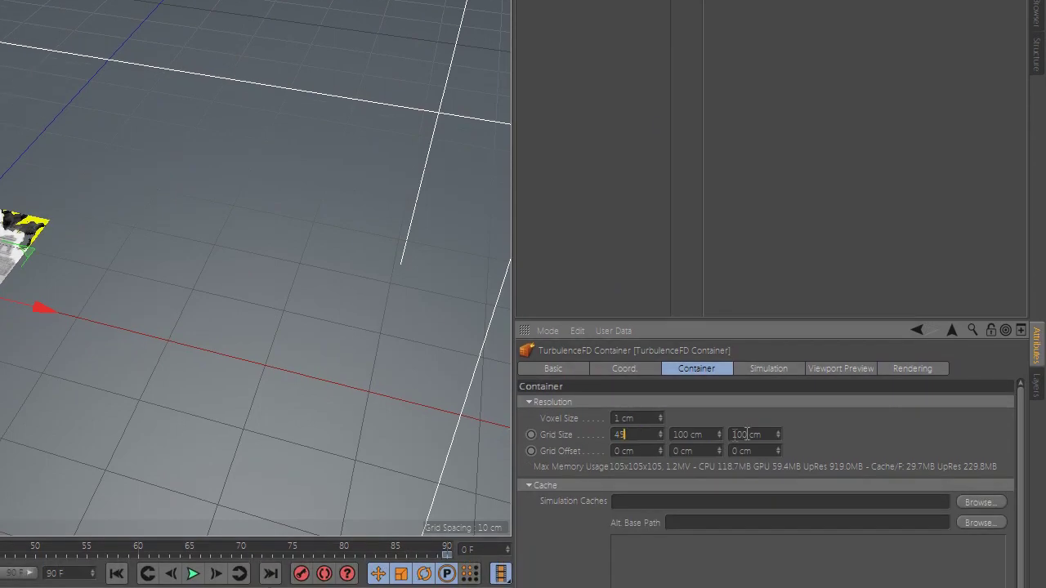
pyautogui.press('Return')
pyautogui.write('5')
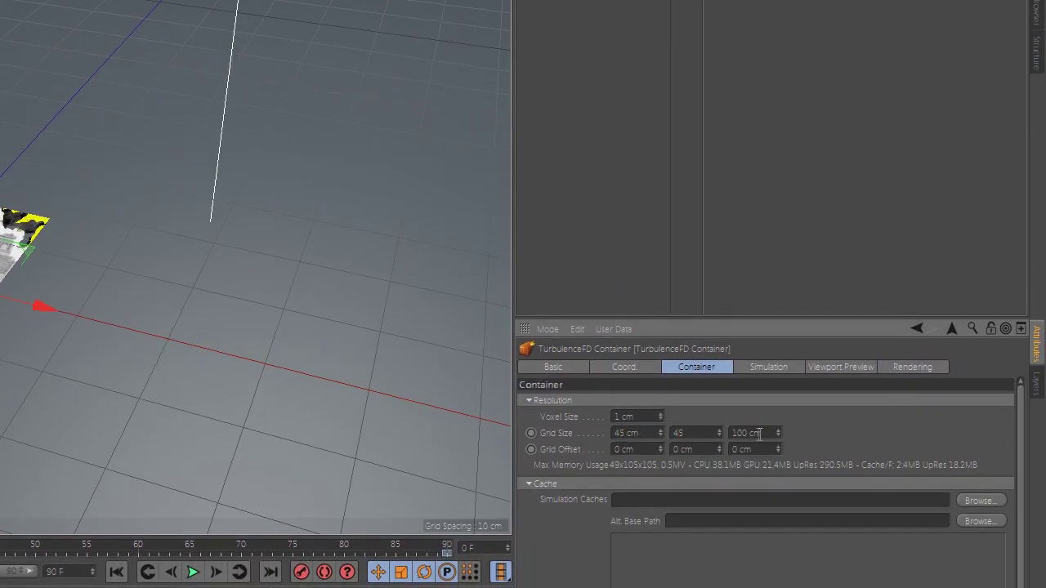
pyautogui.press('Tab')
pyautogui.write('45')
pyautogui.press('Return')
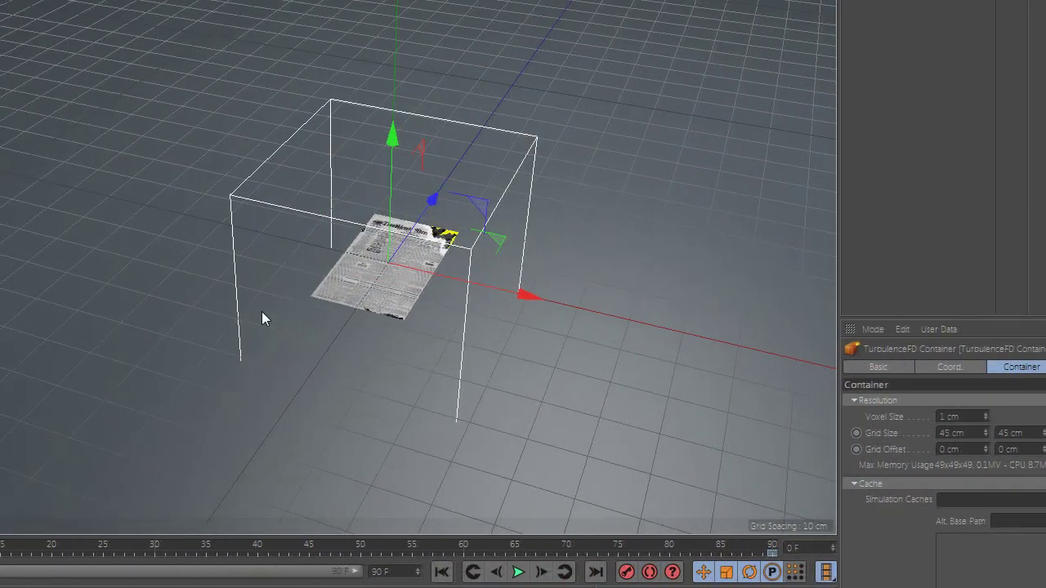
pyautogui.keyDown('alt'); pyautogui.moveTo(261, 315); pyautogui.dragTo(380, 167); pyautogui.keyUp('alt')
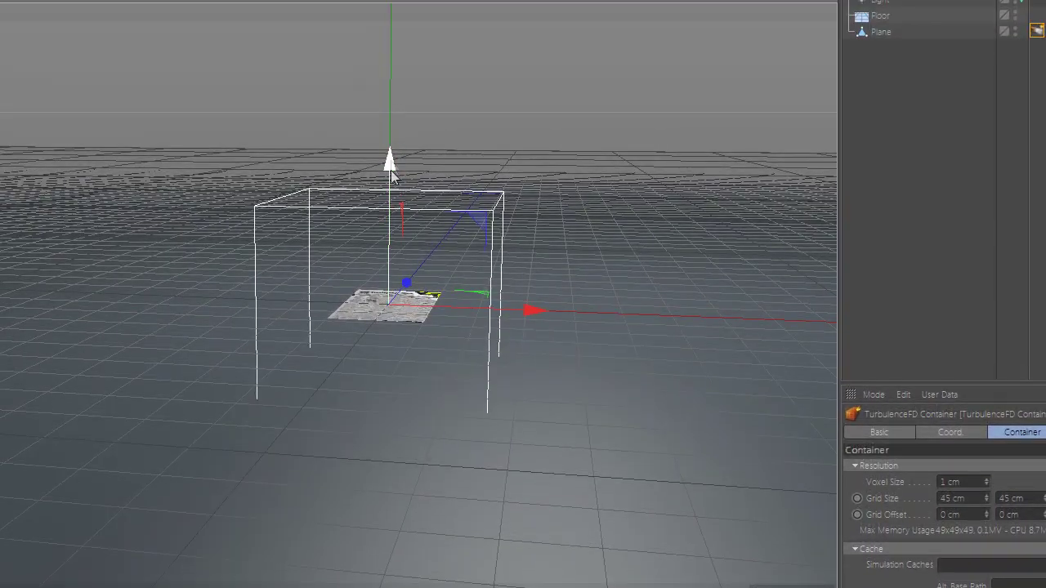
pyautogui.moveTo(391, 160); pyautogui.dragTo(431, 384)
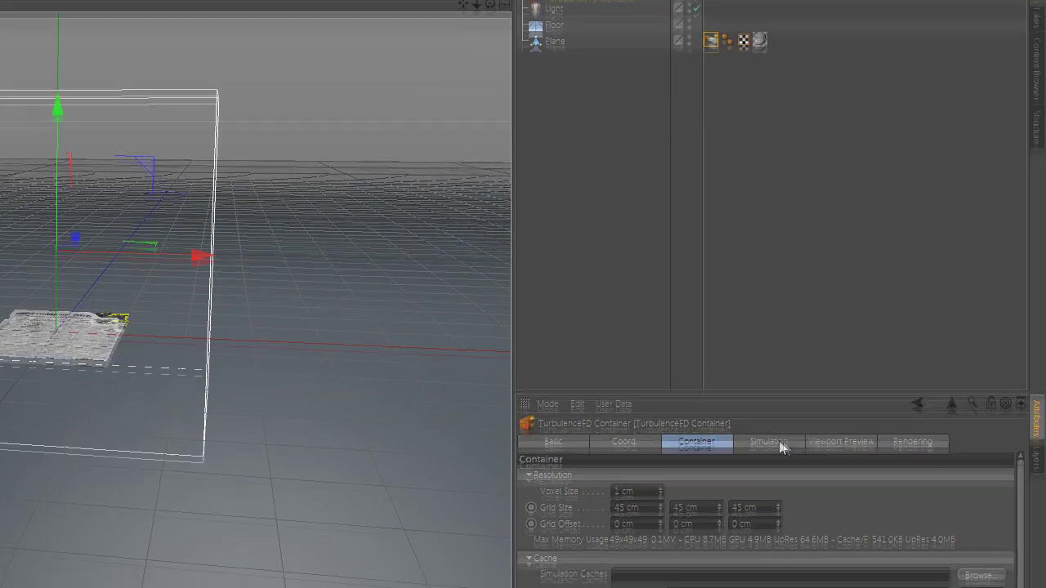
# Activate the Density channel and set the viewport preview shader to Fire Shader.
pyautogui.click(780, 444)
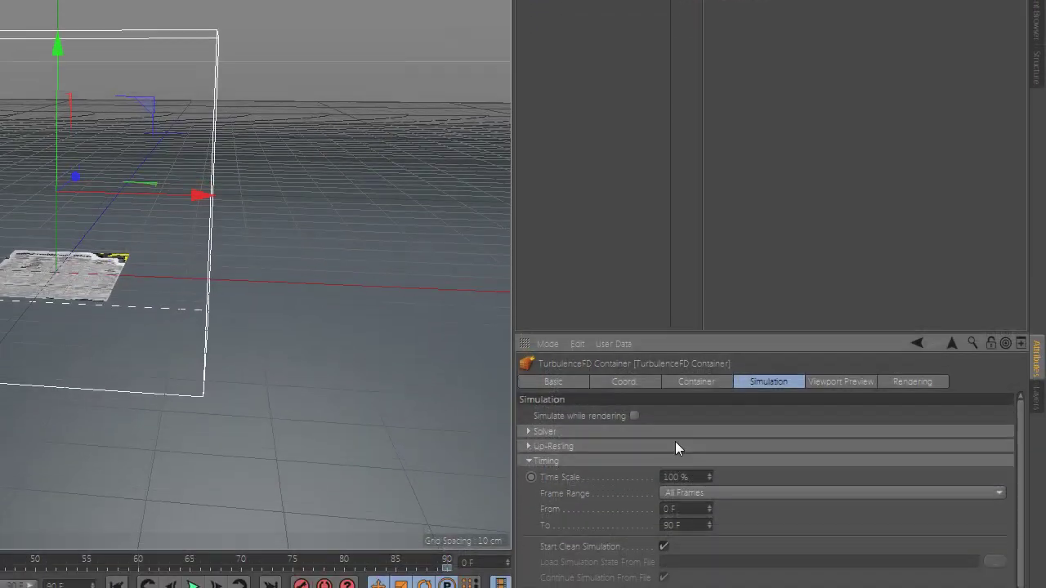
pyautogui.scroll(-5, 809, 438)
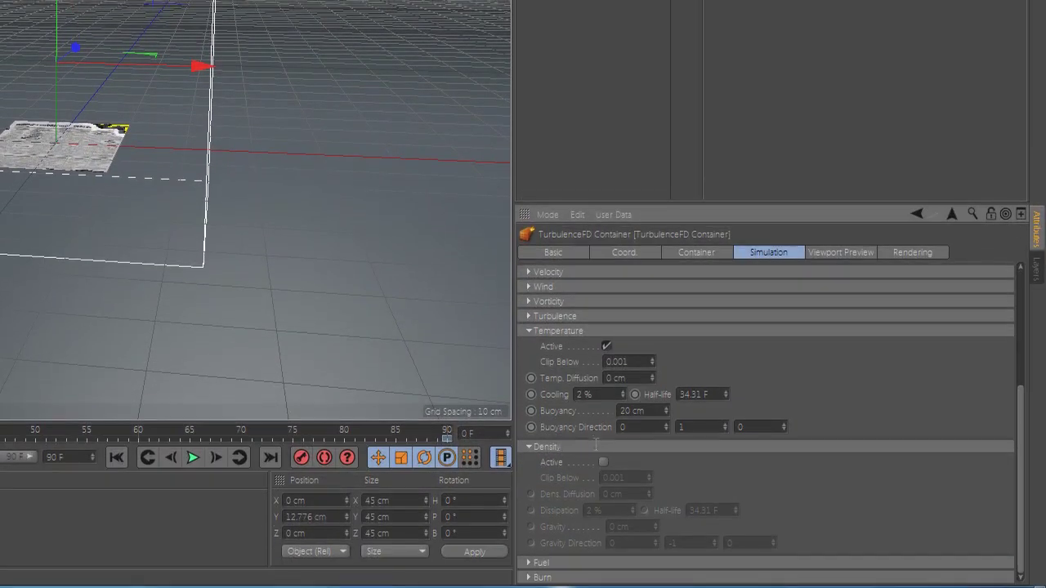
pyautogui.click(604, 444)
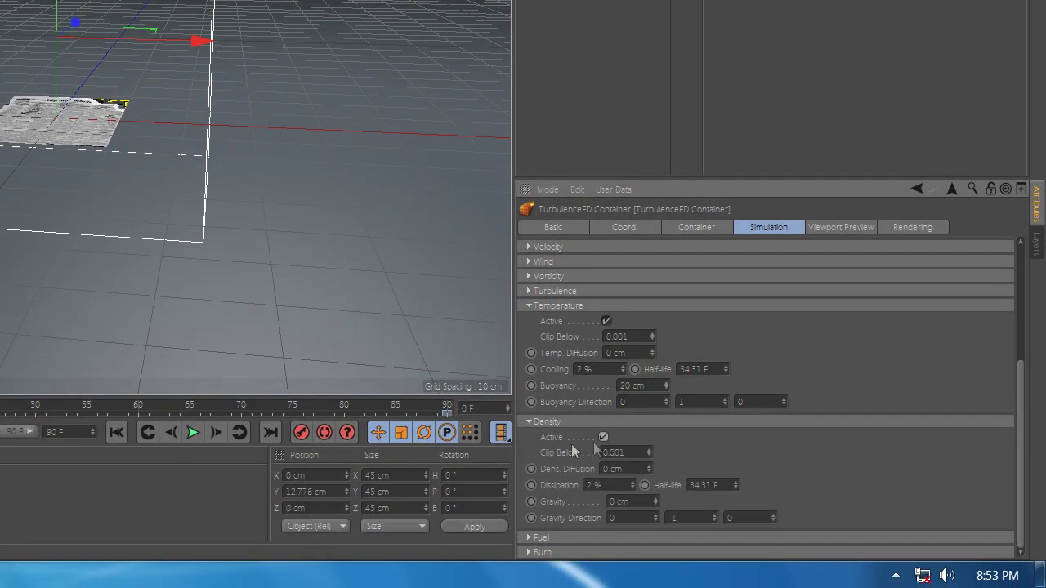
pyautogui.click(841, 229)
pyautogui.click(660, 312)
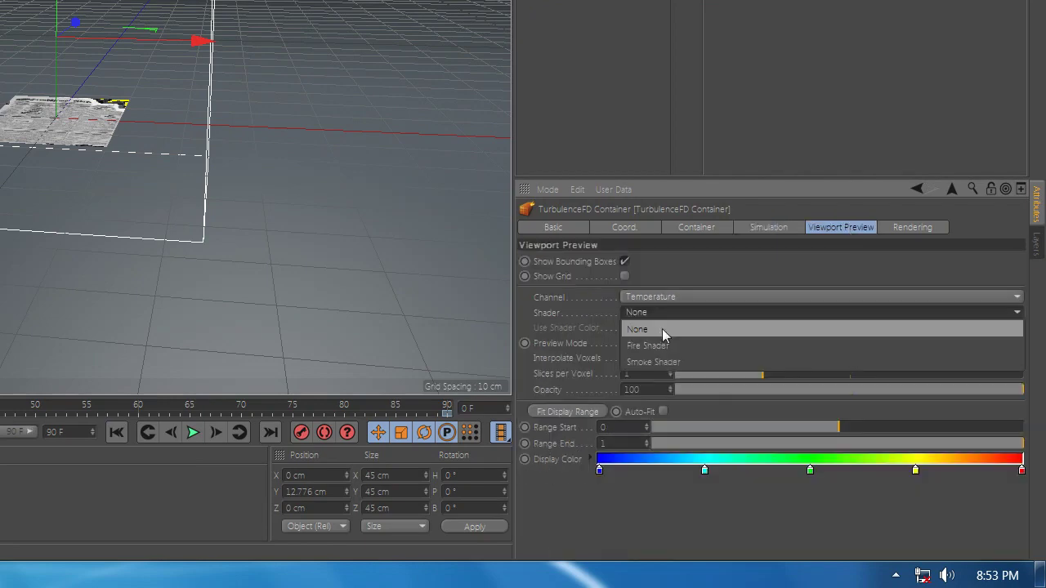
pyautogui.click(658, 343)
pyautogui.click(913, 228)
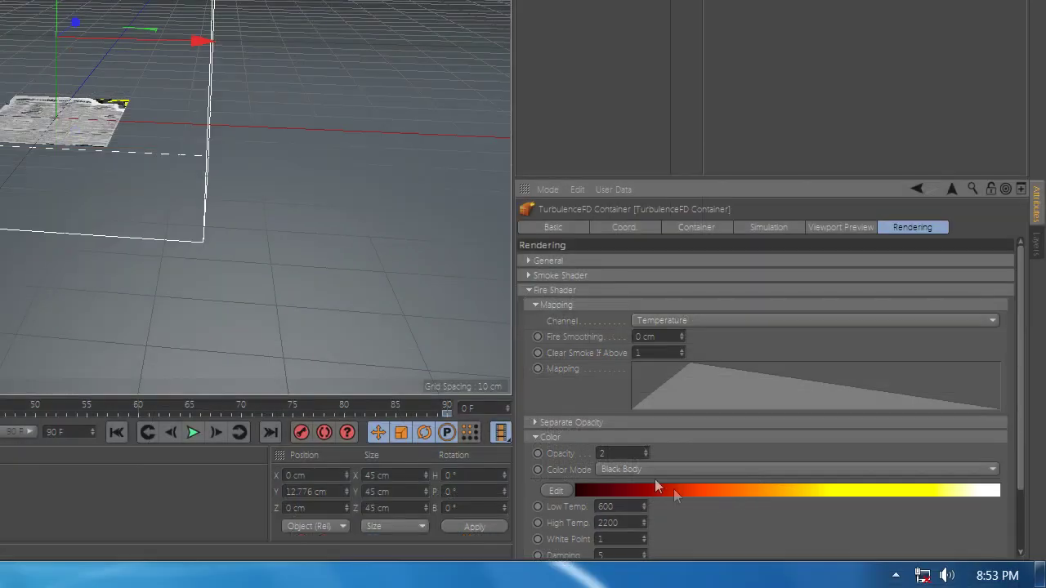
# Set the emitter tag's Surface Texture Channel to Luminance.
pyautogui.scroll(-3, 712, 508)
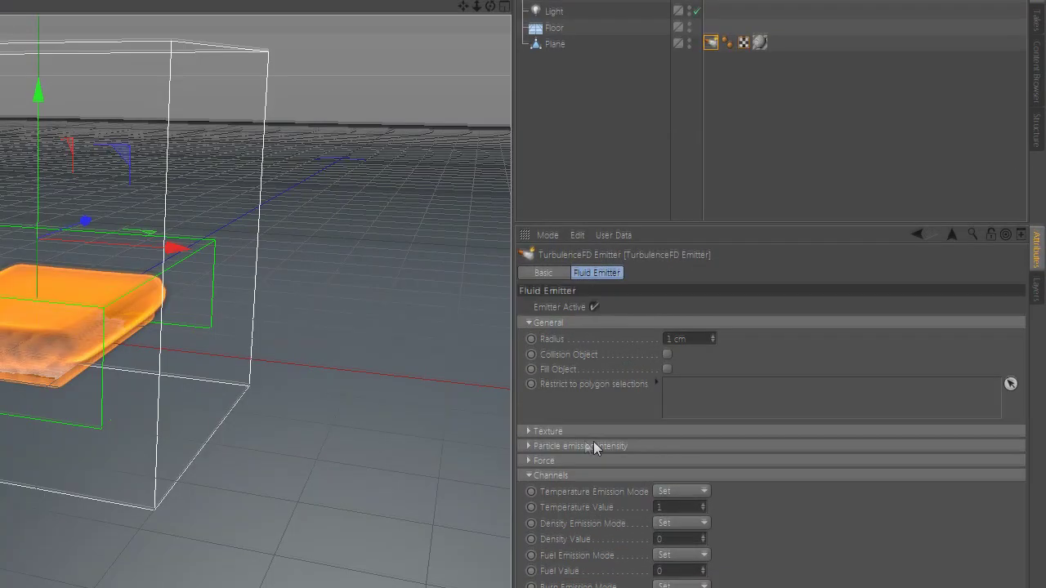
pyautogui.click(570, 431)
pyautogui.click(697, 438)
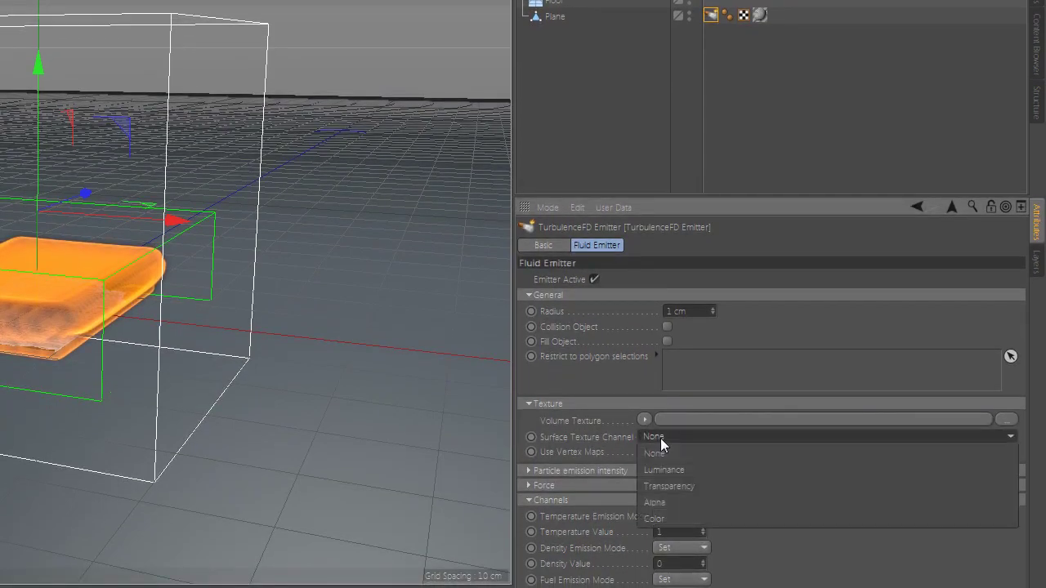
pyautogui.click(670, 431)
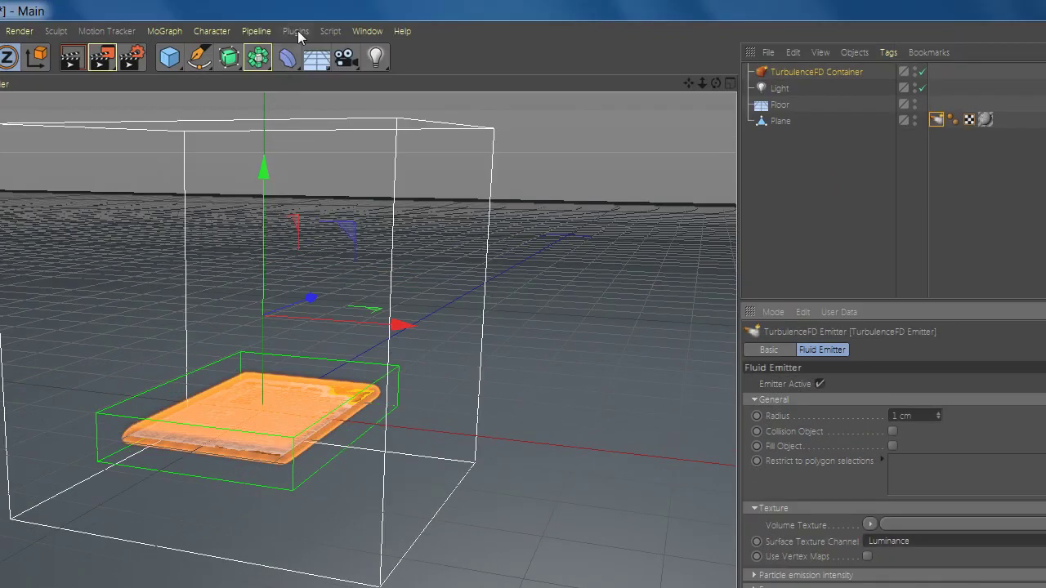
pyautogui.click(299, 36)
# Start the TurbulenceFD container simulation, overwriting the existing cache.
pyautogui.click(496, 179)
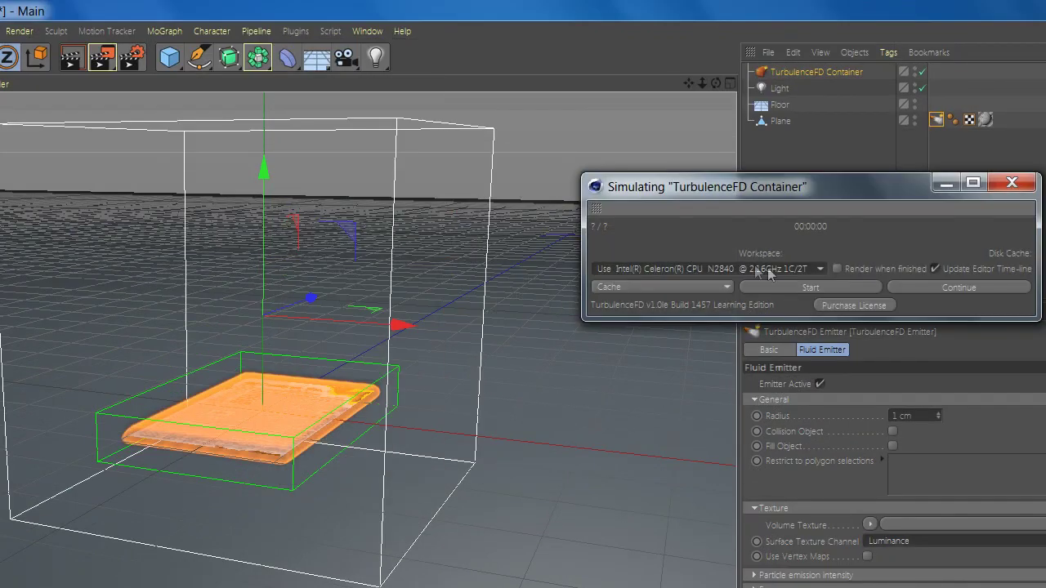
pyautogui.click(785, 286)
pyautogui.click(570, 435)
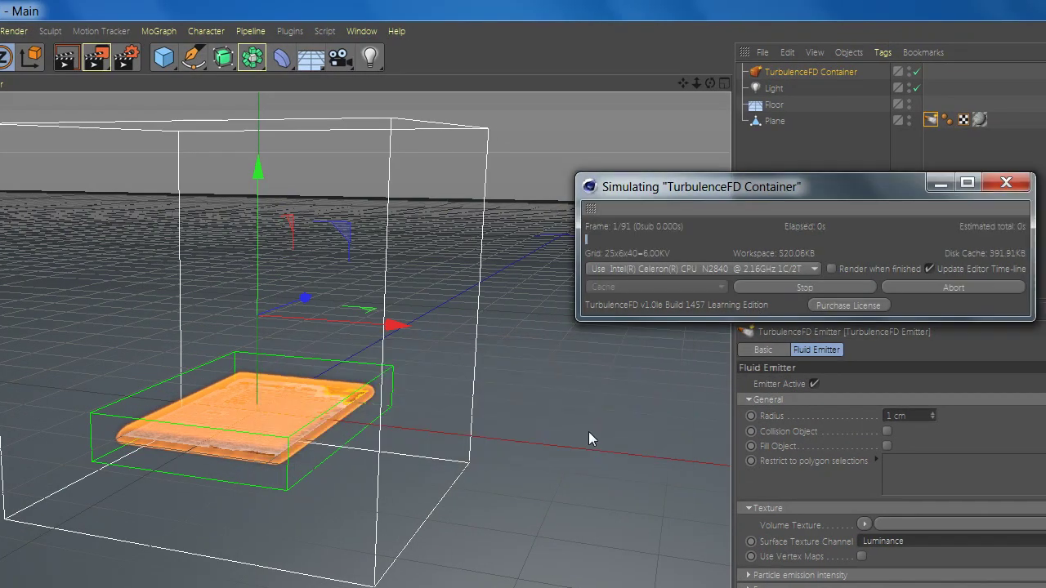